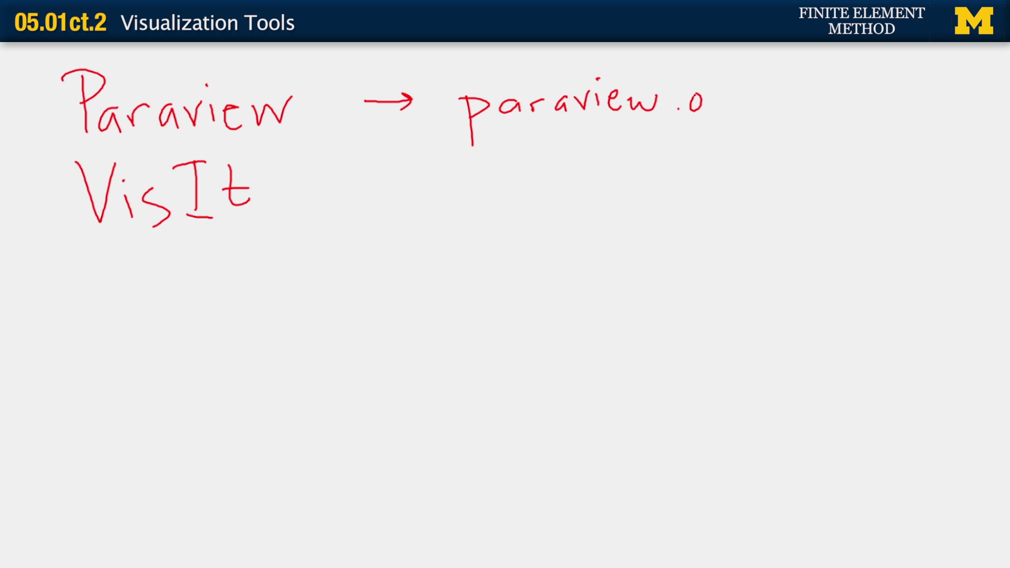
# Finish handwriting paraview.org beside Paraview on the whiteboard slide.
pyautogui.moveTo(737, 100)
pyautogui.mouseDown()
pyautogui.moveTo(740, 136)
pyautogui.moveTo(768, 109)
pyautogui.mouseUp()
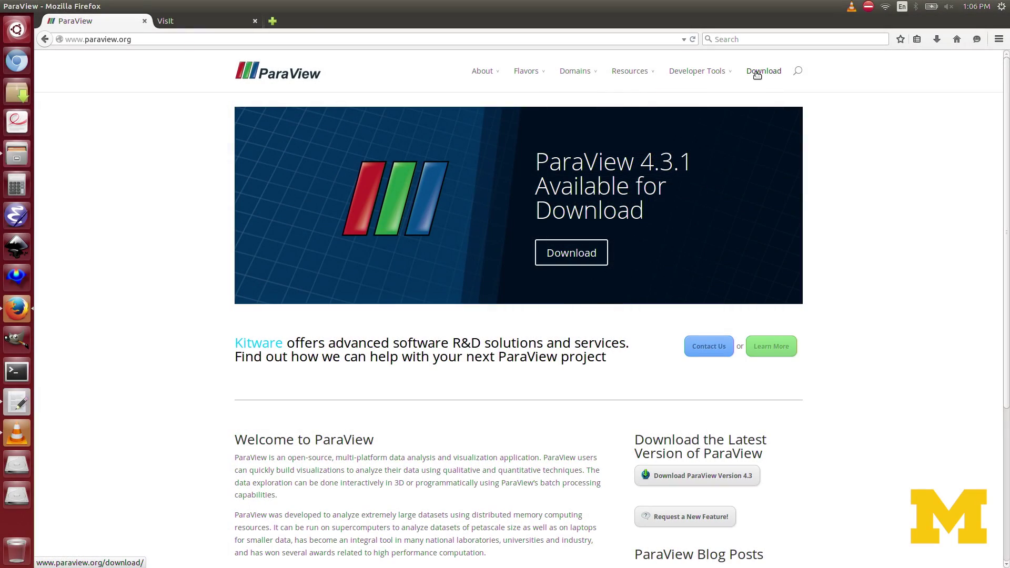
# Go to the ParaView download page and keep Windows 64-bit as the operating system.
pyautogui.click(758, 75)
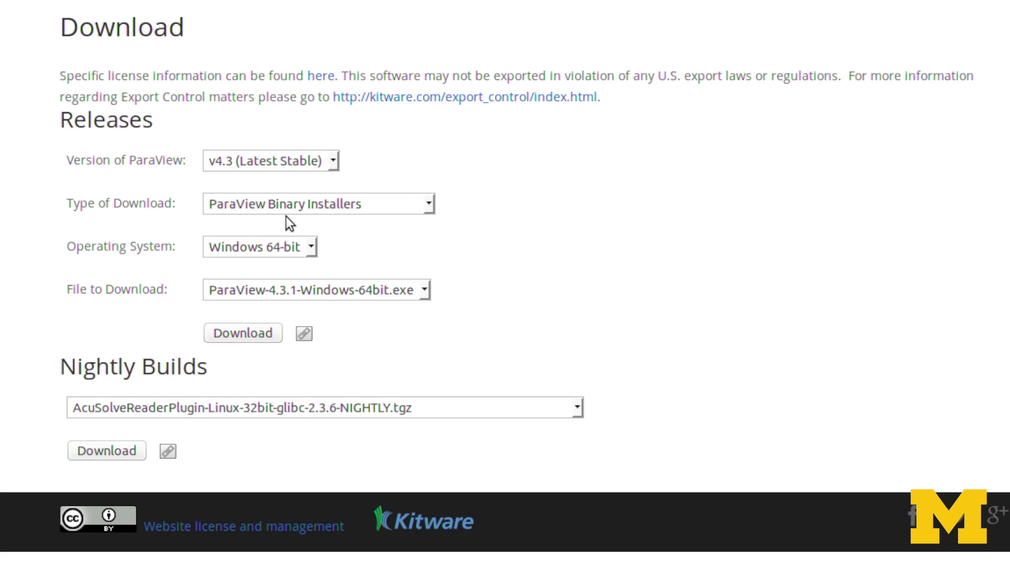
pyautogui.click(313, 251)
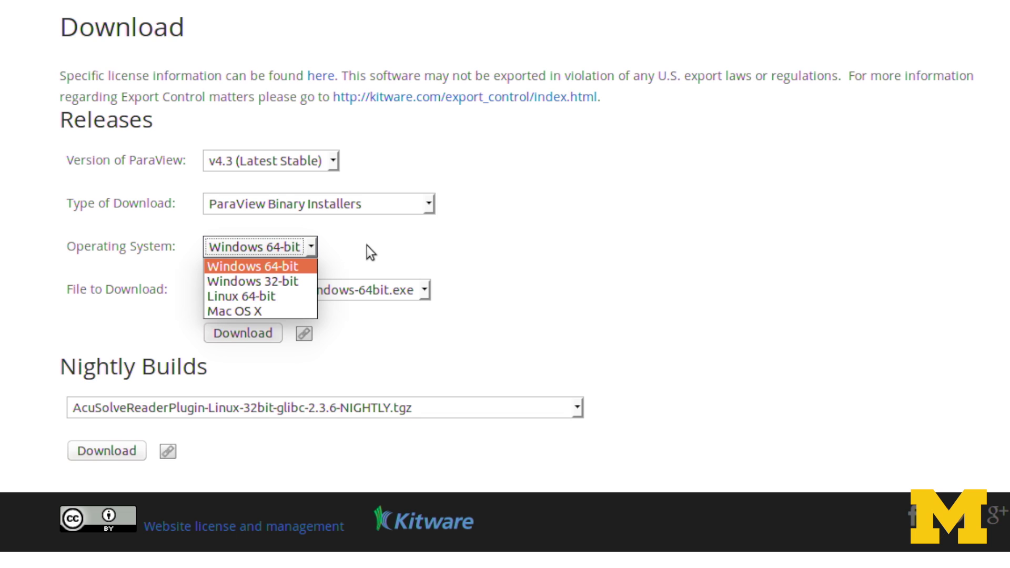
pyautogui.click(371, 245)
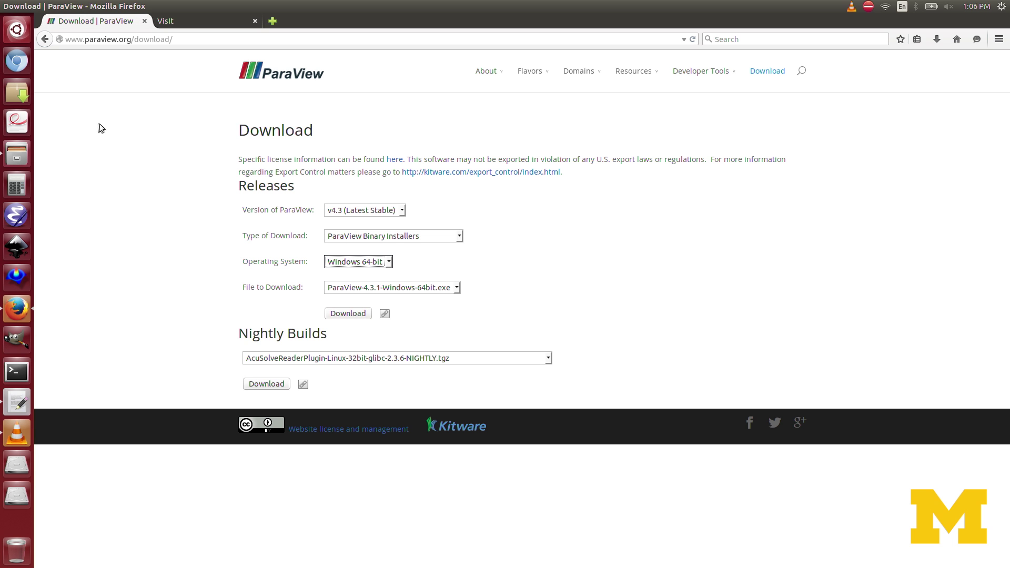
# Run the paraview program from Desktop/ParaView-4.2.0-Linux-64bit/bin in Files.
pyautogui.click(16, 156)
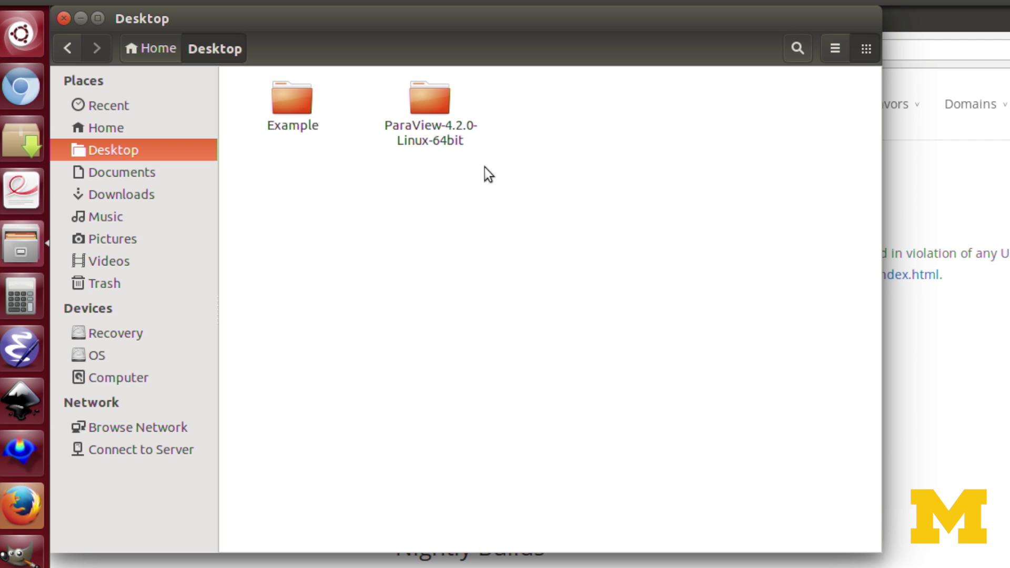
pyautogui.doubleClick(438, 132)
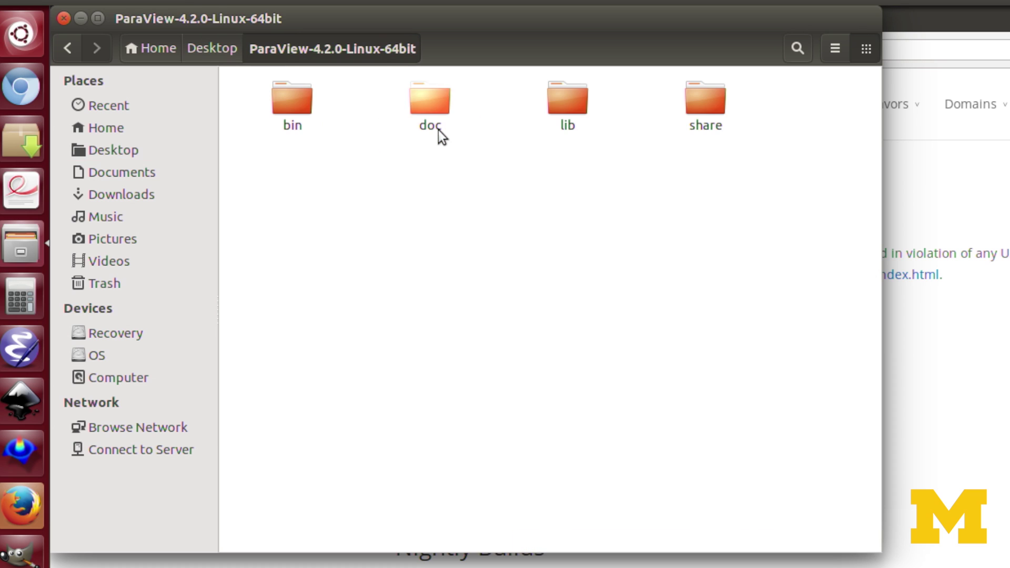
pyautogui.doubleClick(283, 126)
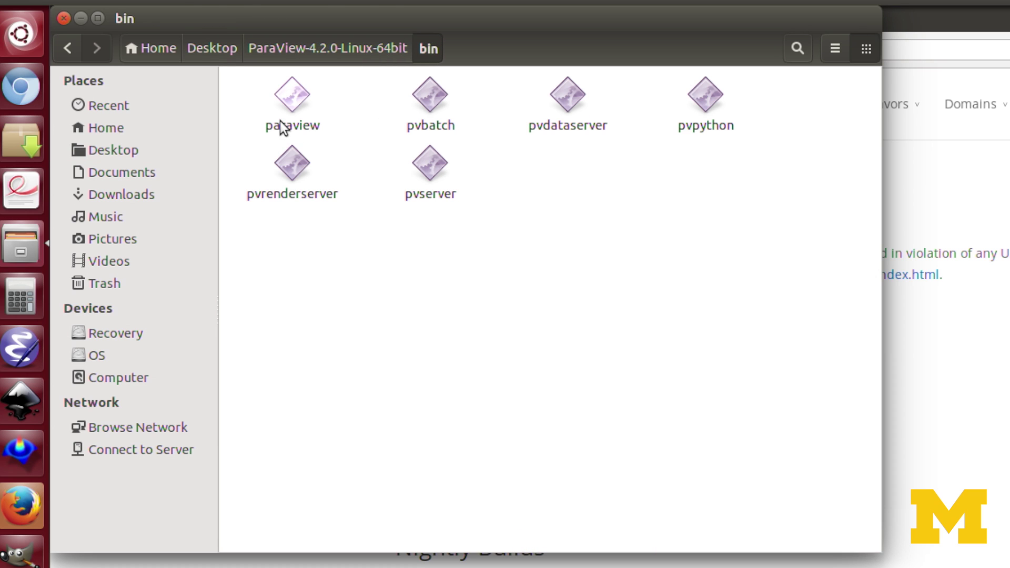
pyautogui.click(292, 127)
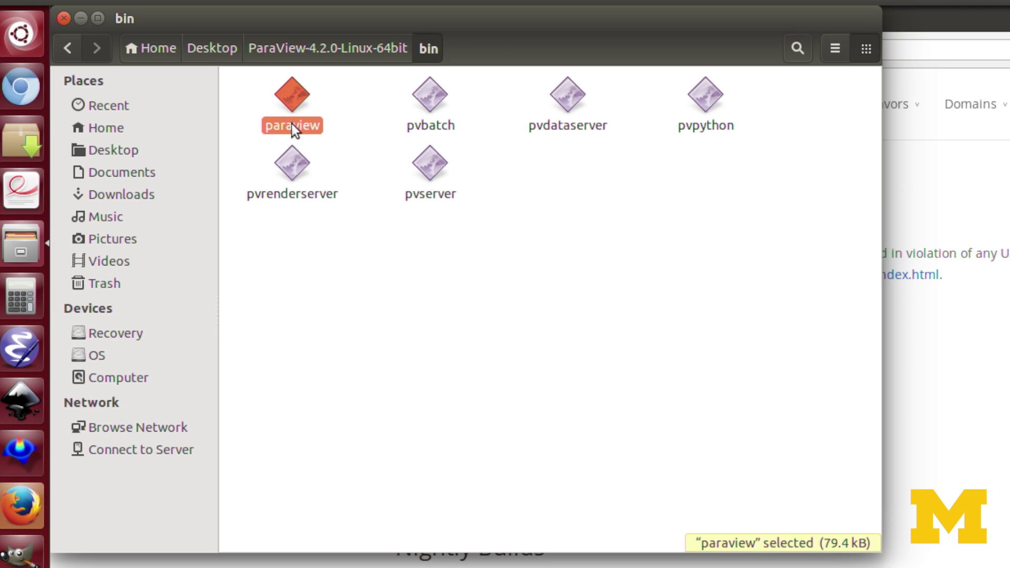
pyautogui.doubleClick(292, 129)
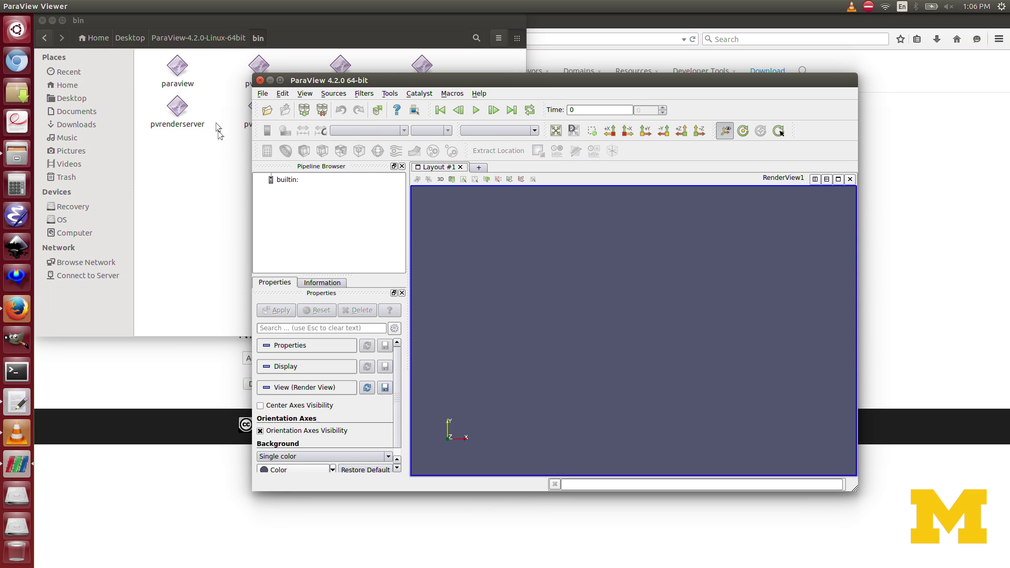
# Maximize ParaView and open solution.vtk from the home folder's FEM_templates/HW4.
pyautogui.doubleClick(280, 80)
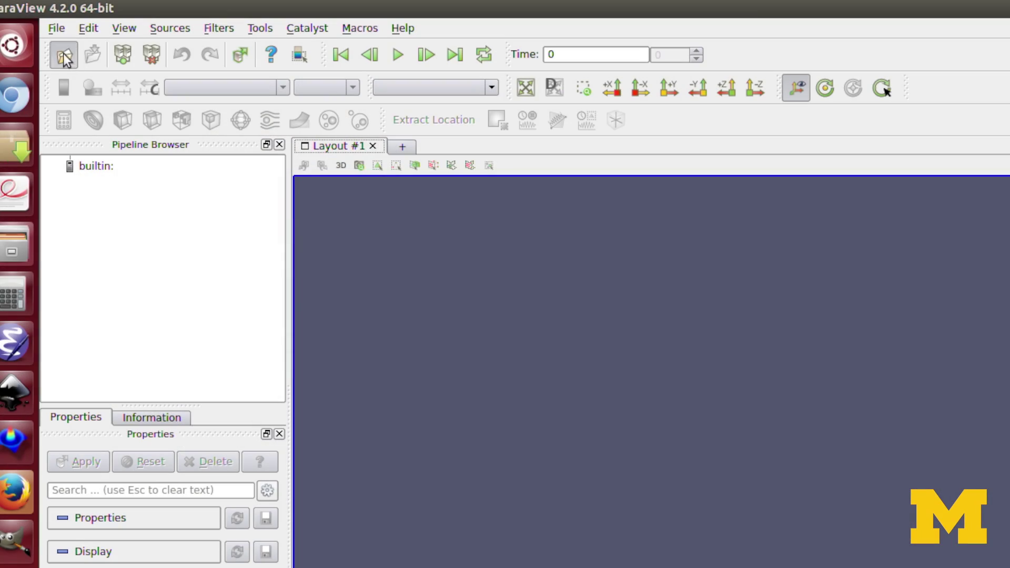
pyautogui.click(64, 55)
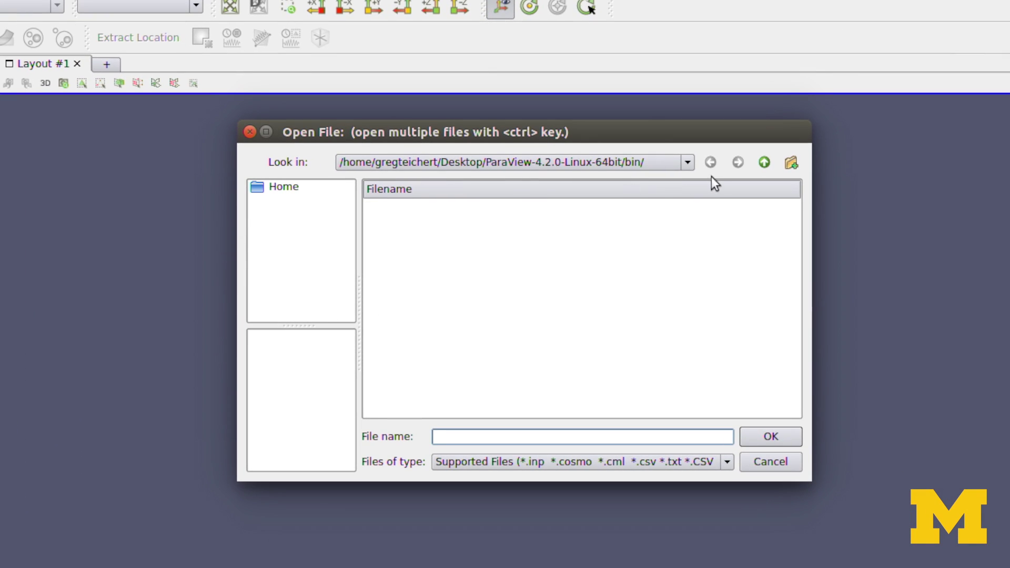
pyautogui.click(564, 159)
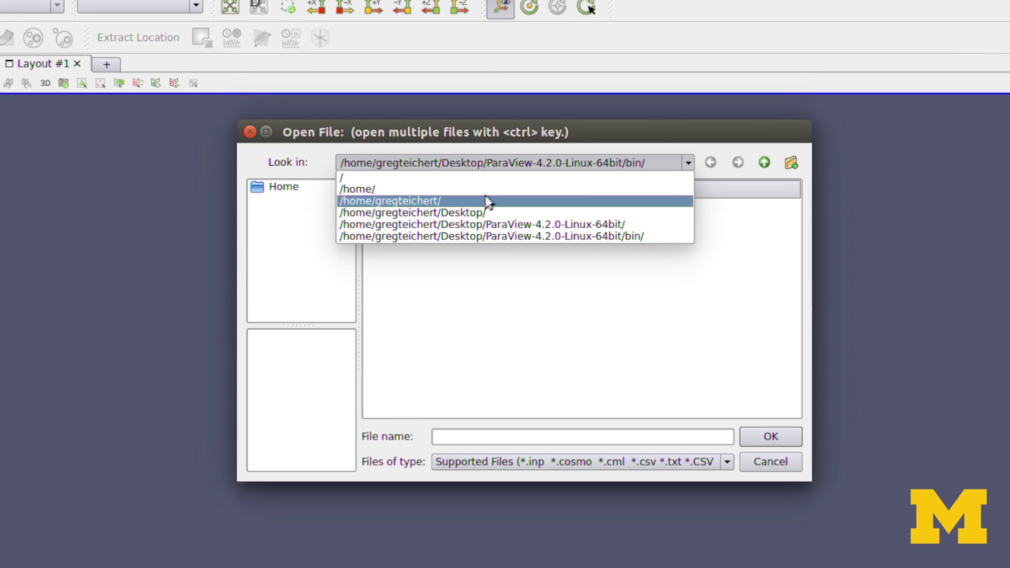
pyautogui.click(454, 202)
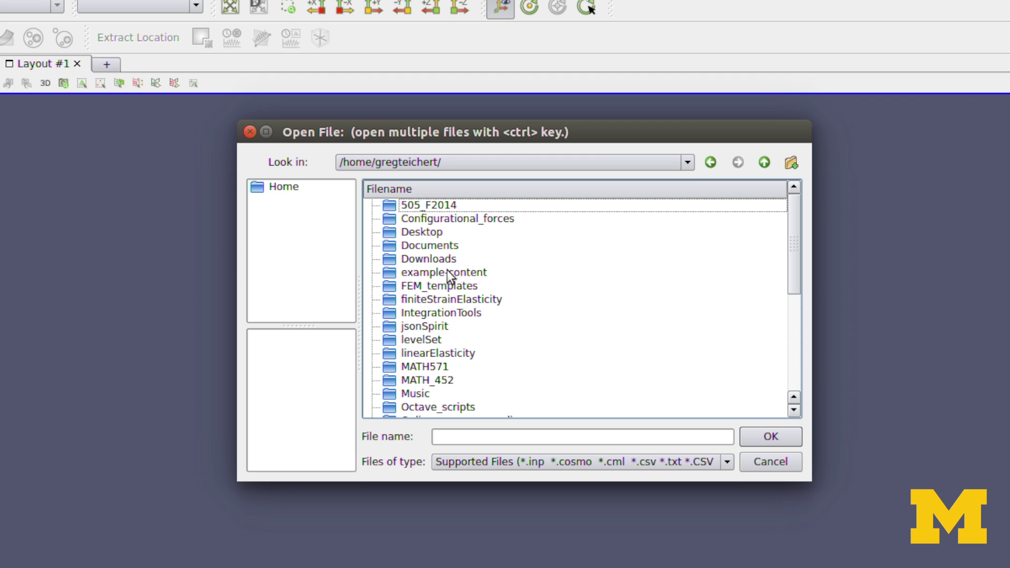
pyautogui.doubleClick(447, 285)
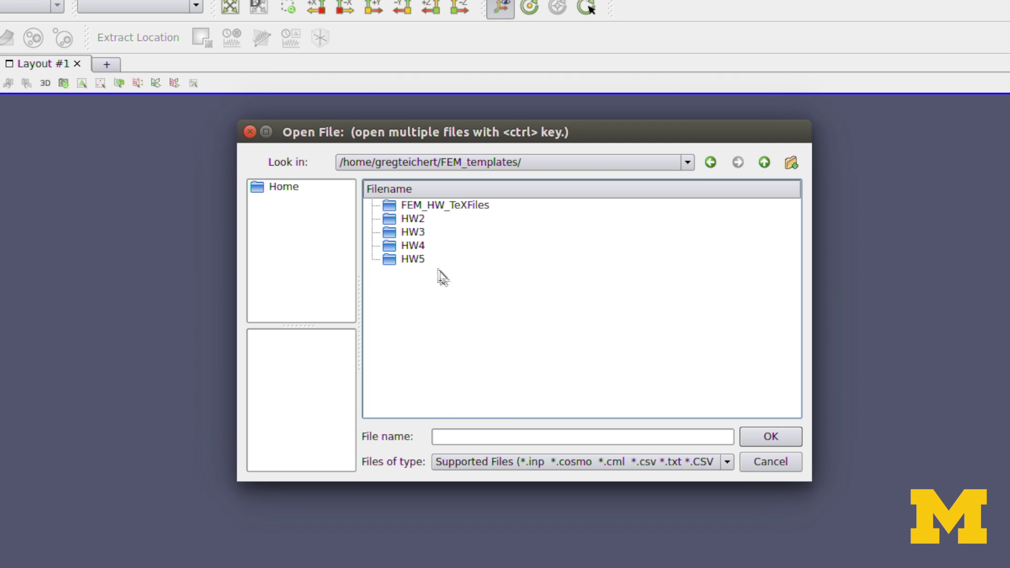
pyautogui.doubleClick(417, 245)
pyautogui.doubleClick(417, 245)
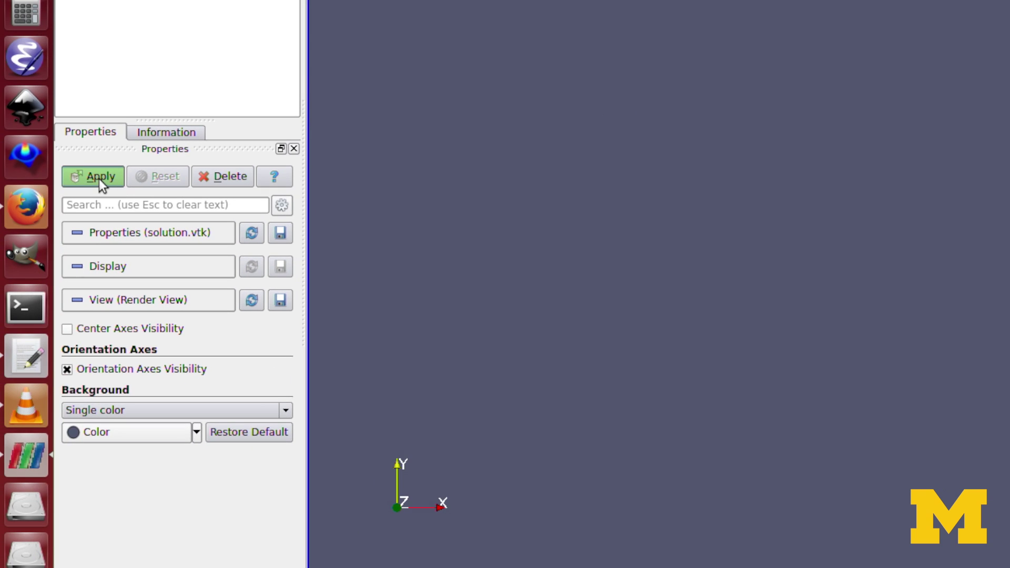
pyautogui.click(99, 179)
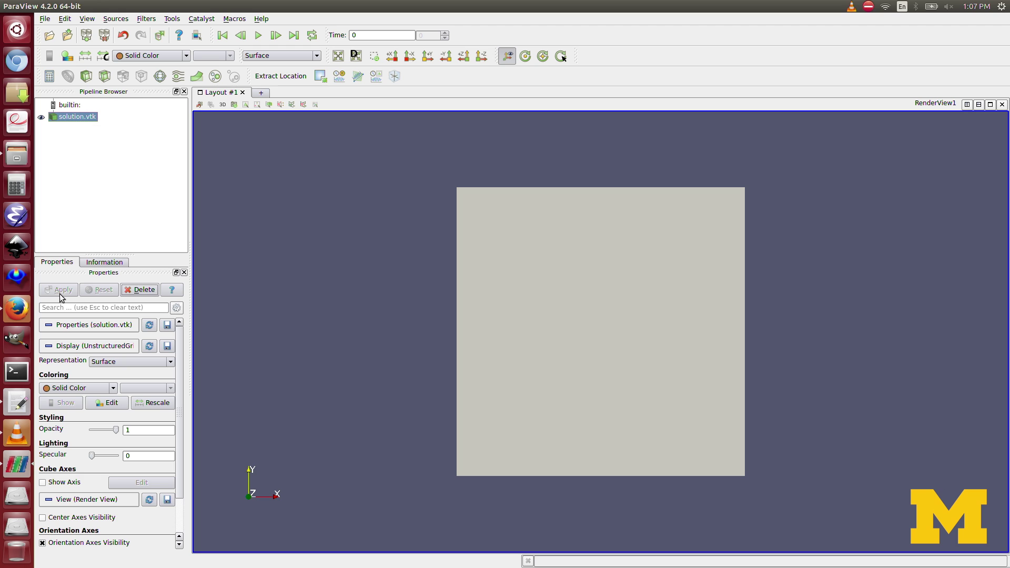
# Colour the solution.vtk cube by the u field and orbit it to show its top face.
pyautogui.moveTo(546, 196); pyautogui.dragTo(509, 239)
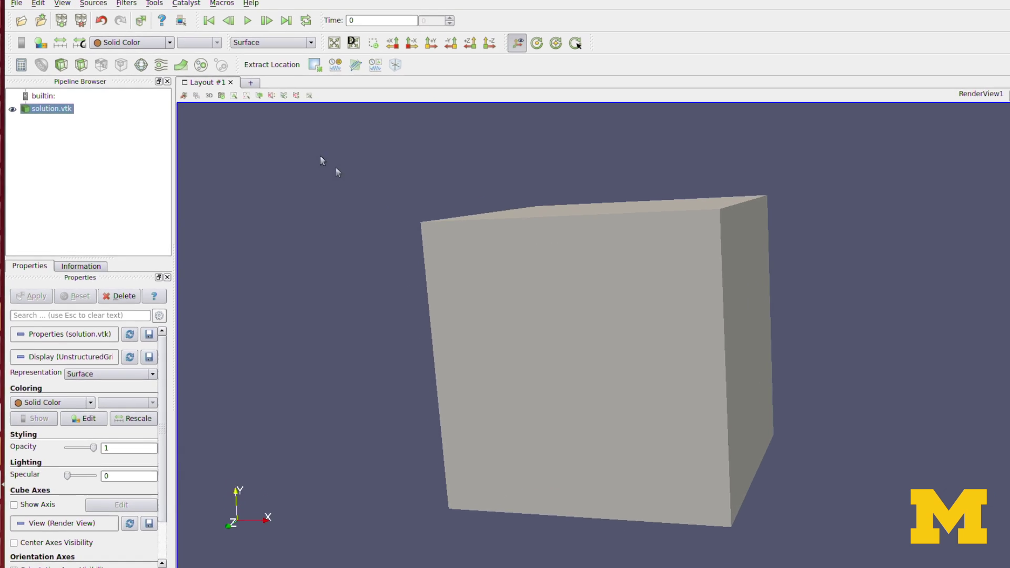
pyautogui.click(186, 56)
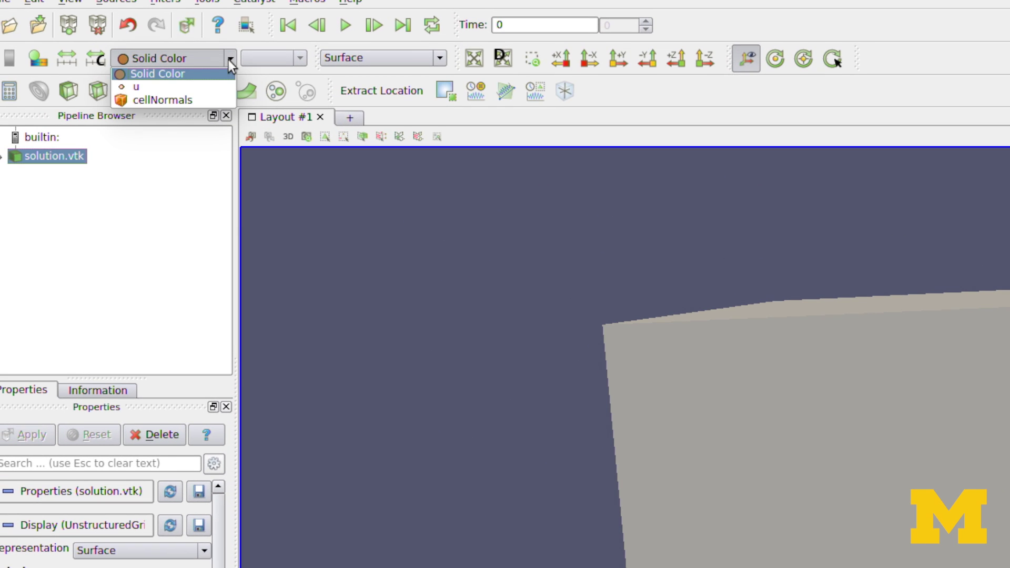
pyautogui.click(179, 86)
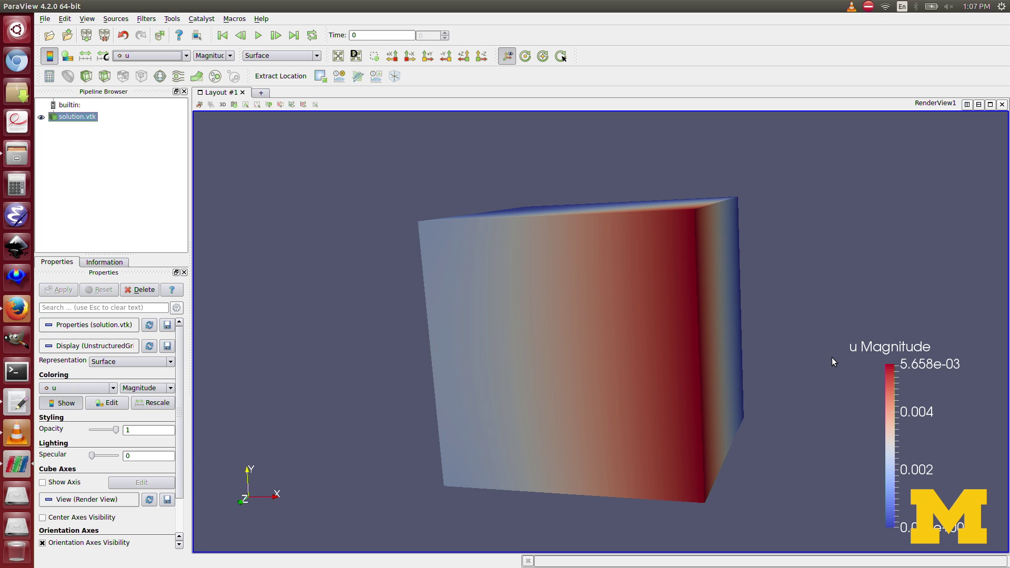
pyautogui.moveTo(633, 317); pyautogui.dragTo(640, 219)
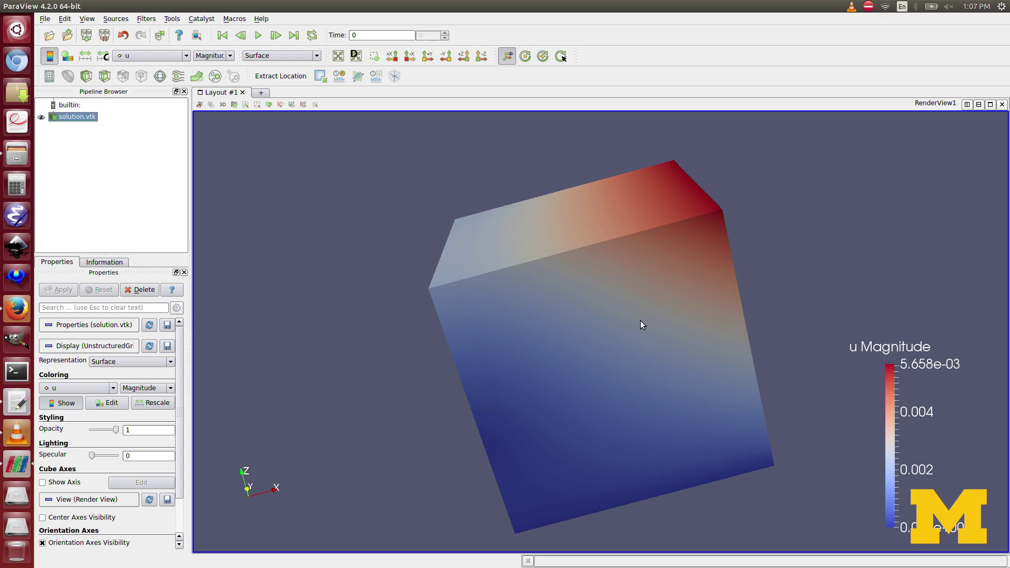
pyautogui.moveTo(643, 325); pyautogui.dragTo(546, 332)
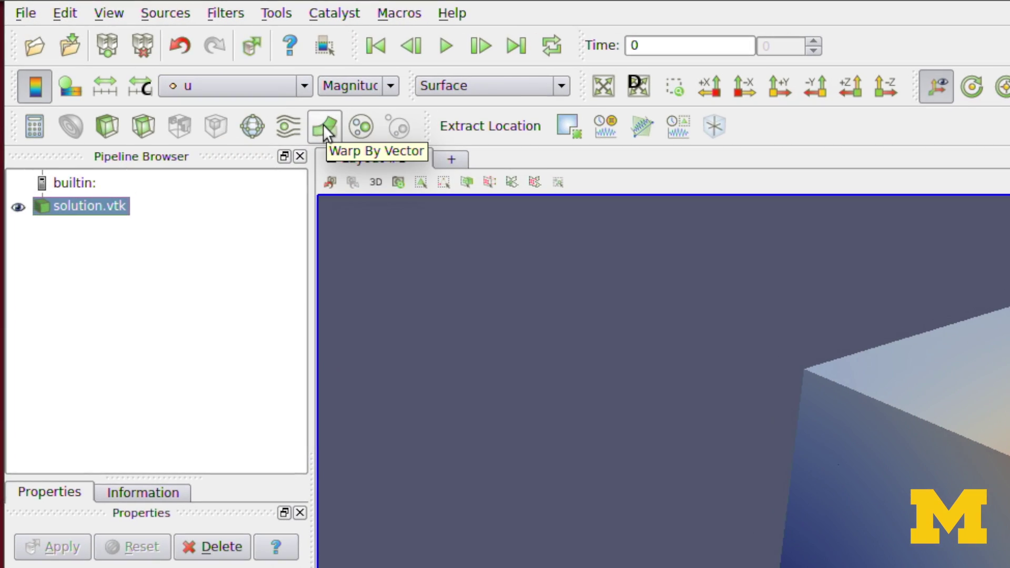
# Add a Warp By Vector filter with Scale Factor 50 and orbit the warped cube.
pyautogui.click(324, 129)
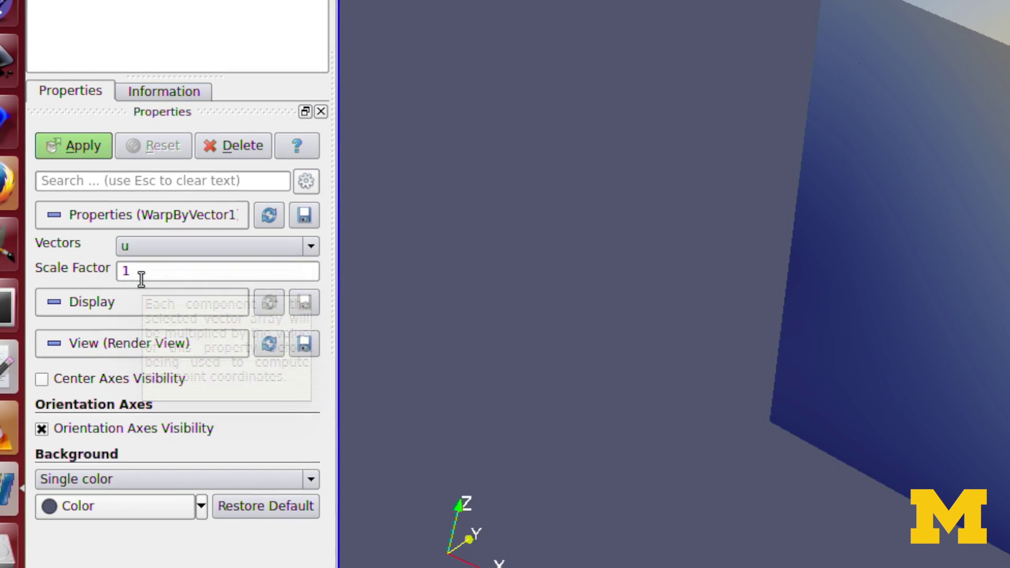
pyautogui.click(139, 270)
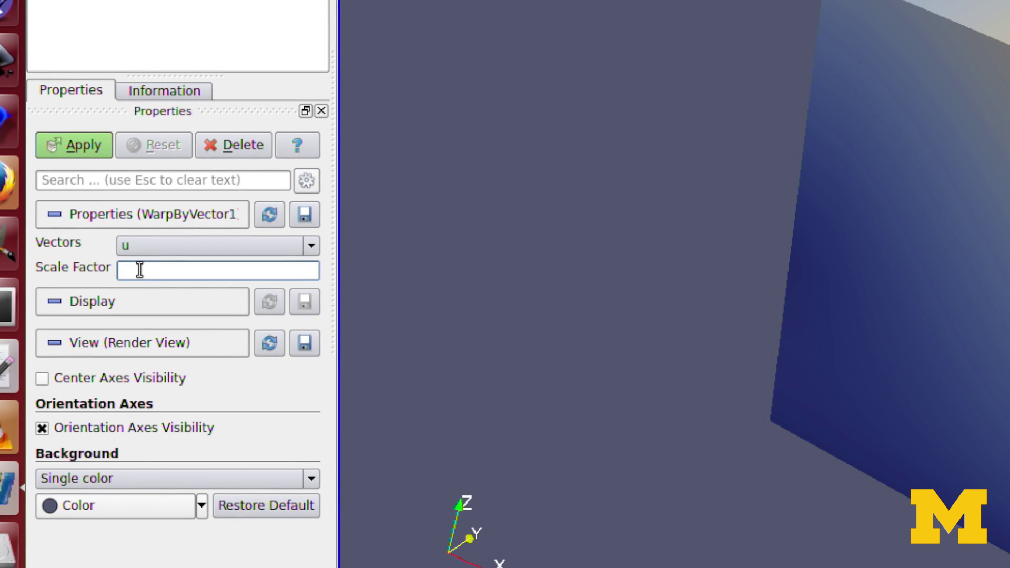
pyautogui.write('50')
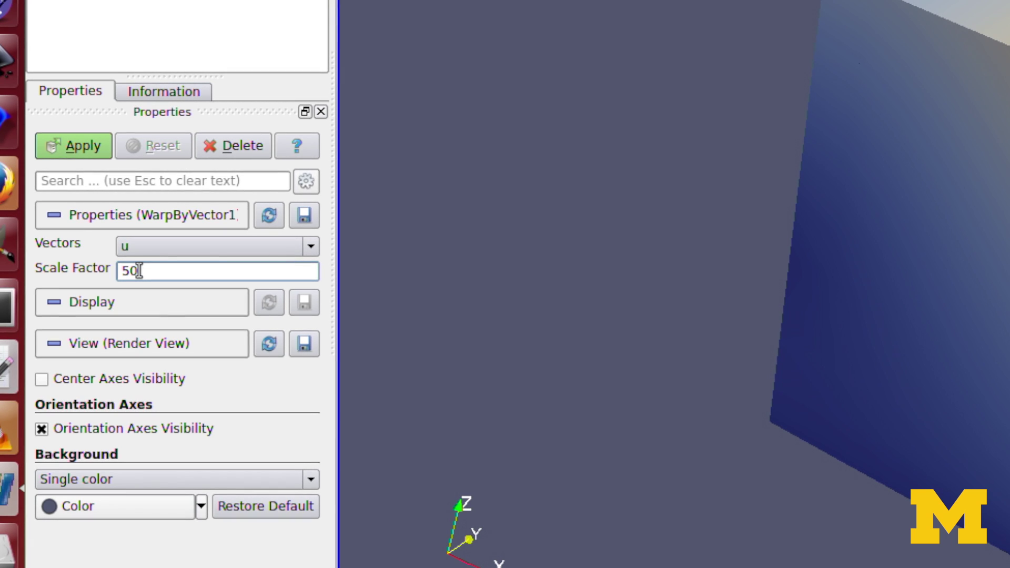
pyautogui.click(76, 150)
pyautogui.moveTo(693, 162); pyautogui.dragTo(1009, 279)
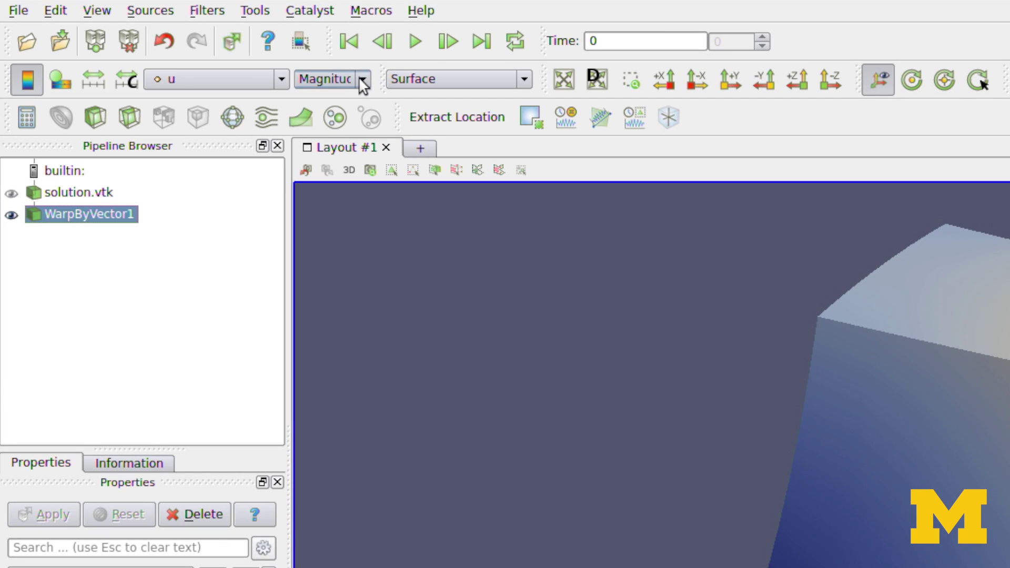
# Colour the cube by u's X, then Y component, ending on u Magnitude.
pyautogui.click(337, 75)
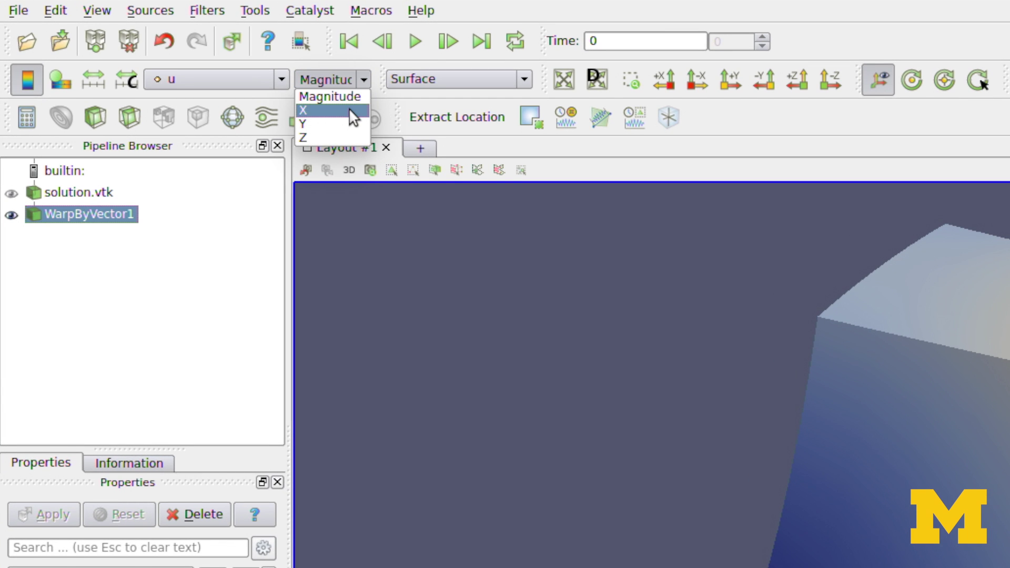
pyautogui.click(349, 110)
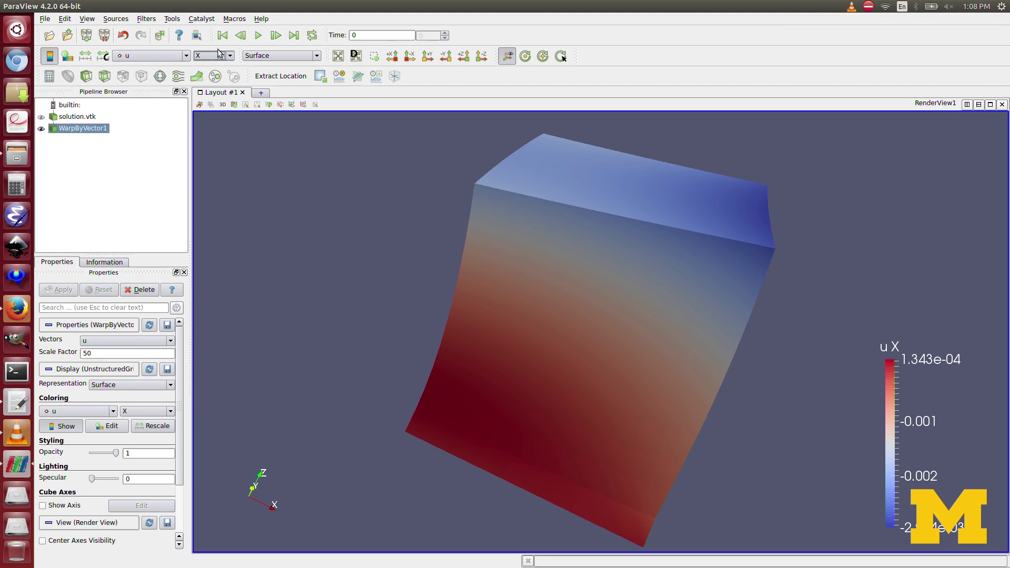
pyautogui.click(217, 56)
pyautogui.click(219, 66)
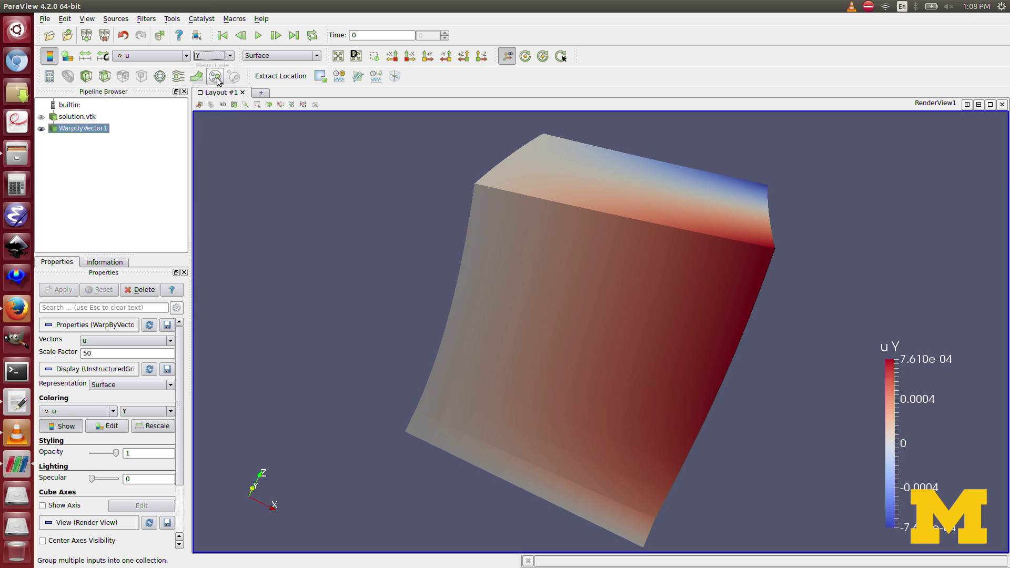
pyautogui.click(216, 57)
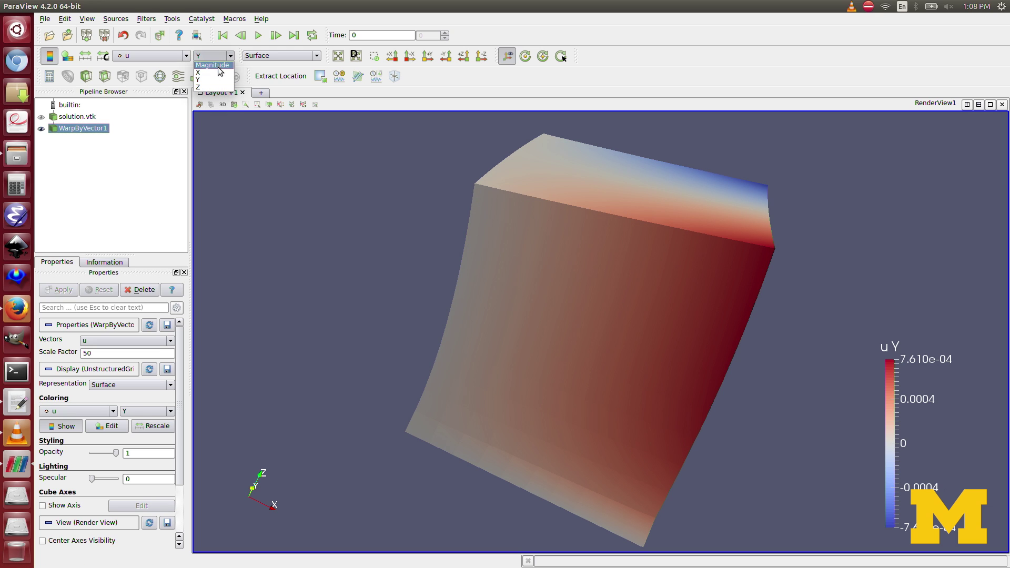
pyautogui.click(218, 66)
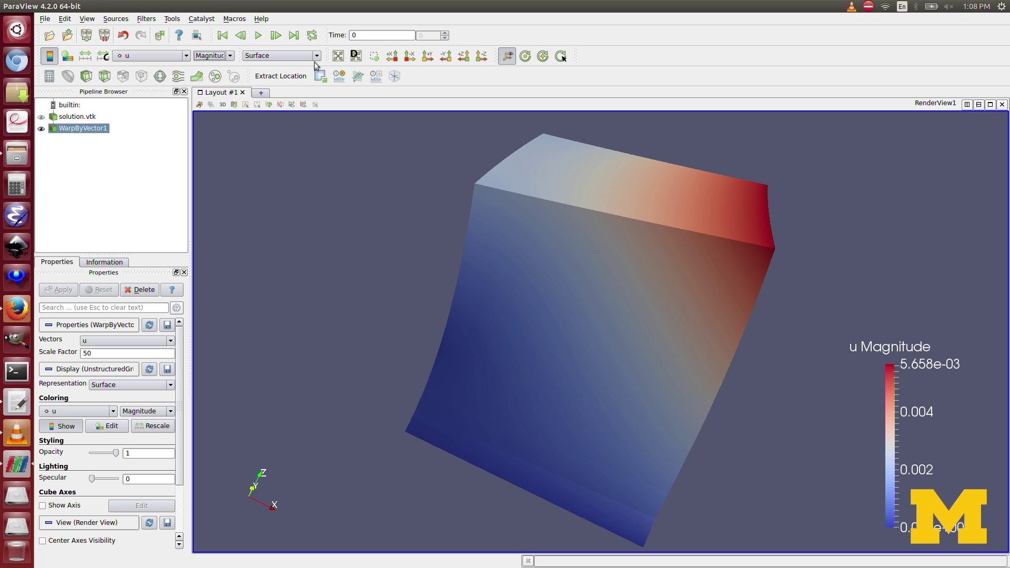
# Try Volume, Outline and Surface With Edges representations, settling on Wireframe.
pyautogui.click(317, 56)
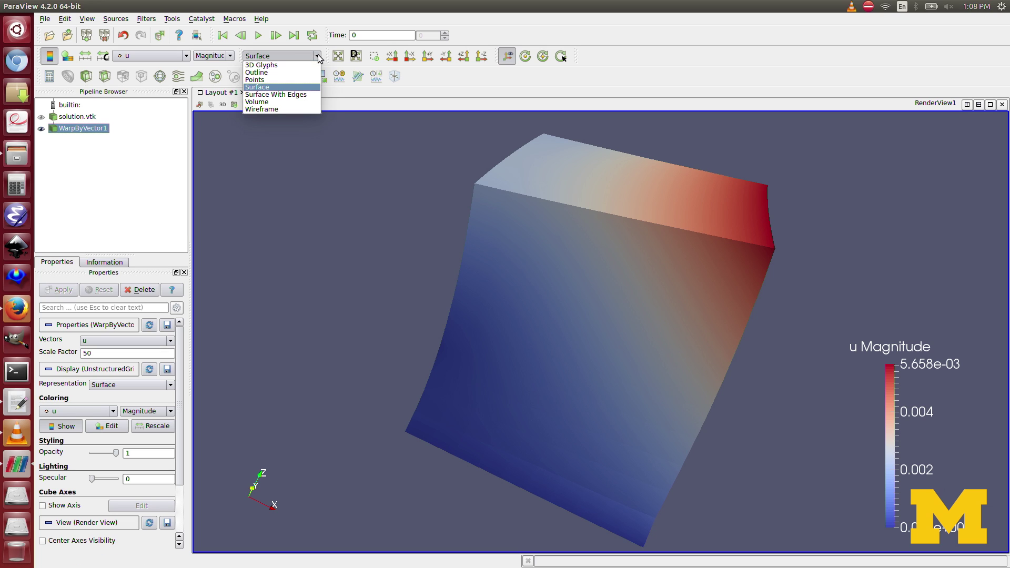
pyautogui.click(299, 101)
pyautogui.click(295, 56)
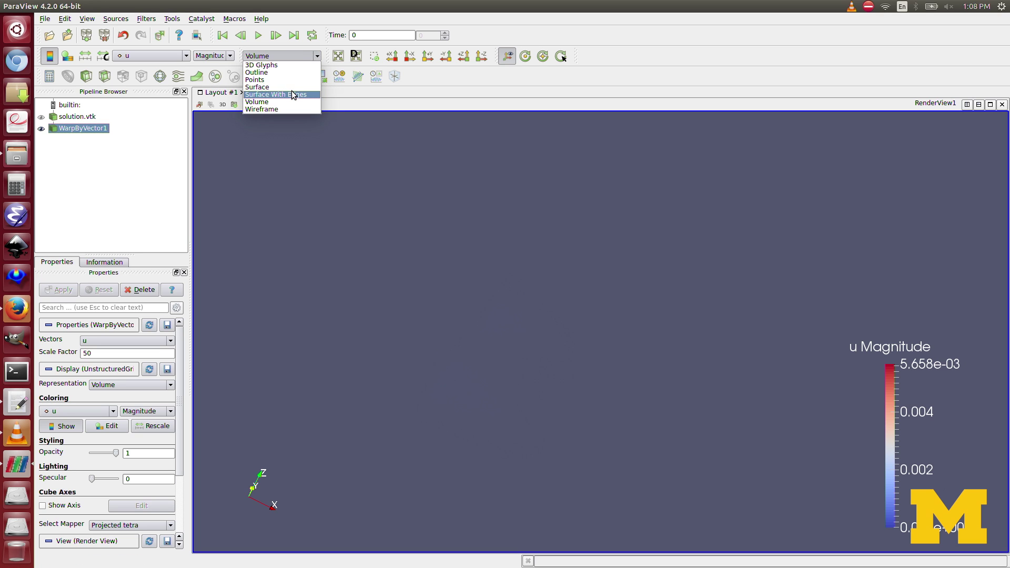
pyautogui.click(290, 72)
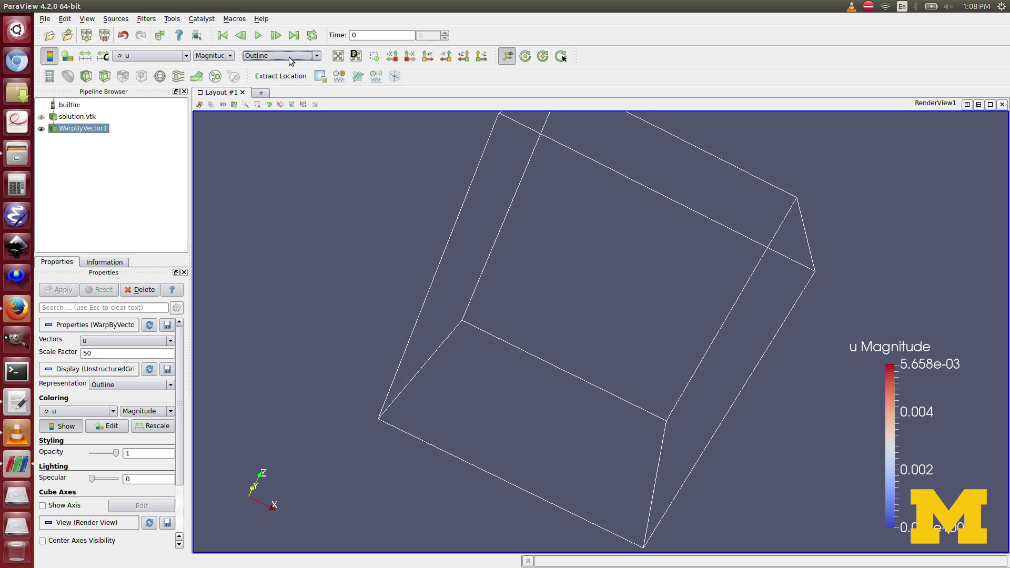
pyautogui.click(290, 61)
pyautogui.click(289, 93)
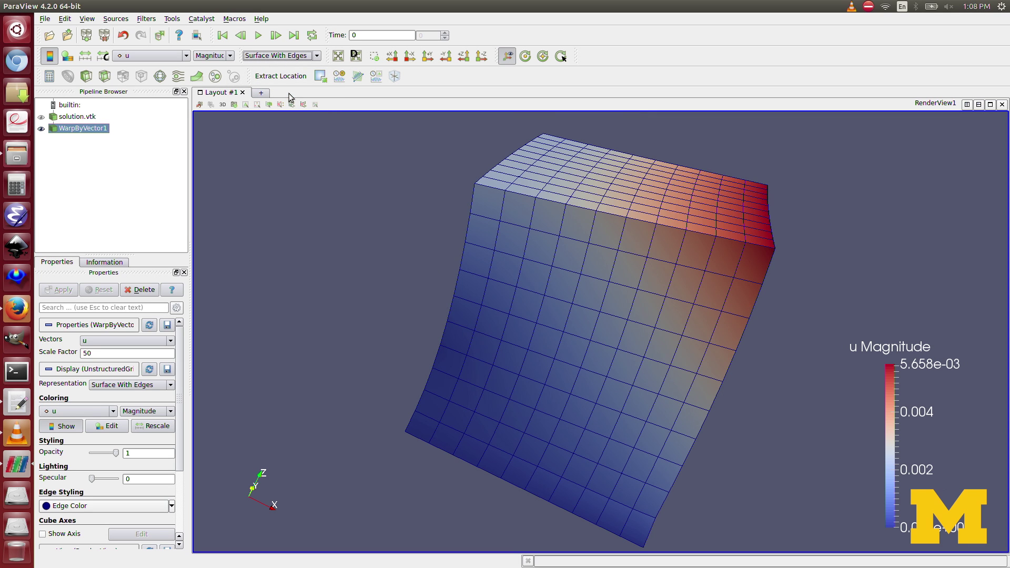
pyautogui.click(318, 57)
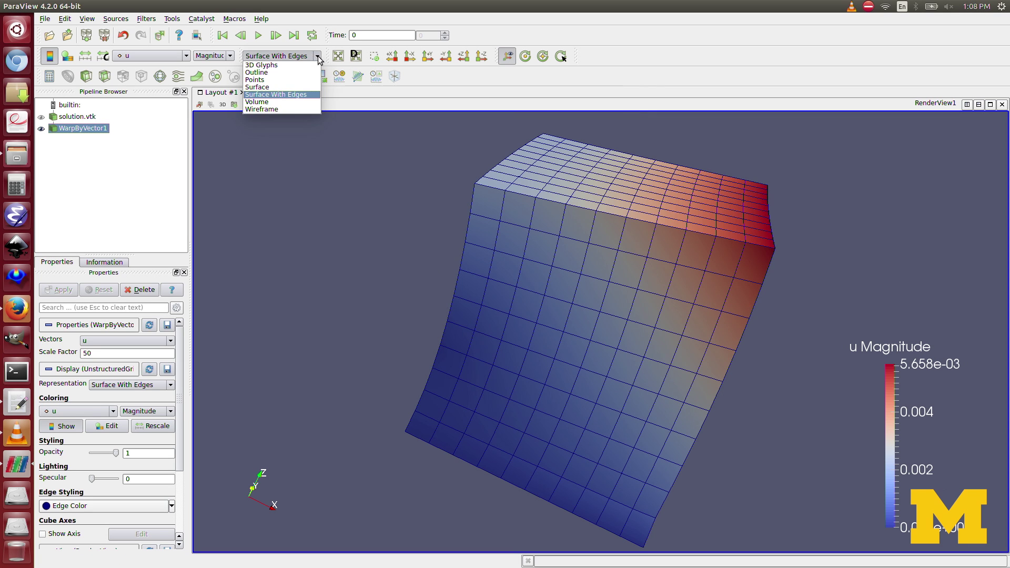
pyautogui.click(288, 109)
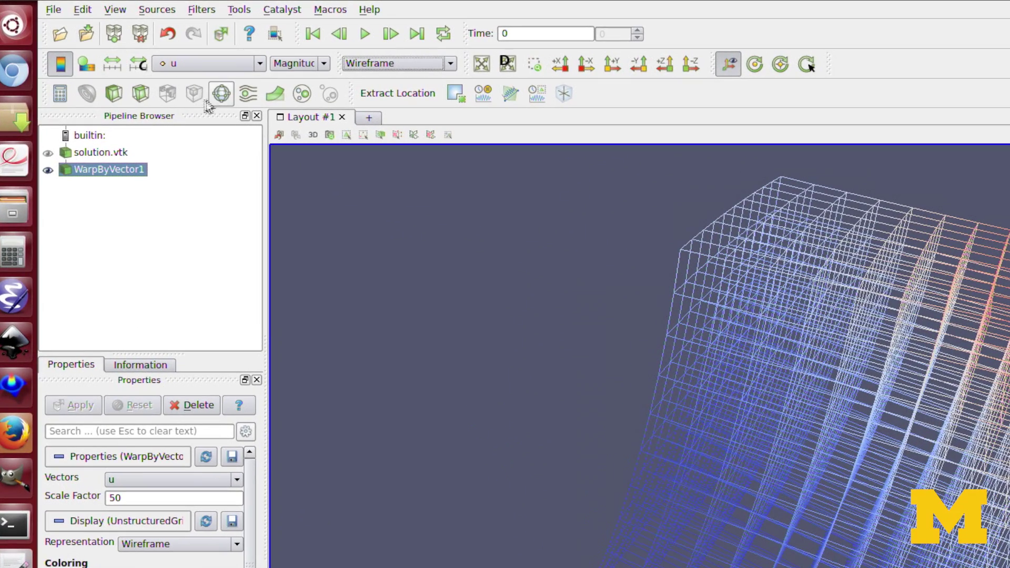
# Delete WarpByVector1 and solution.vtk, then select the solution_..vtk series in FEM_templates/HW5.
pyautogui.click(187, 409)
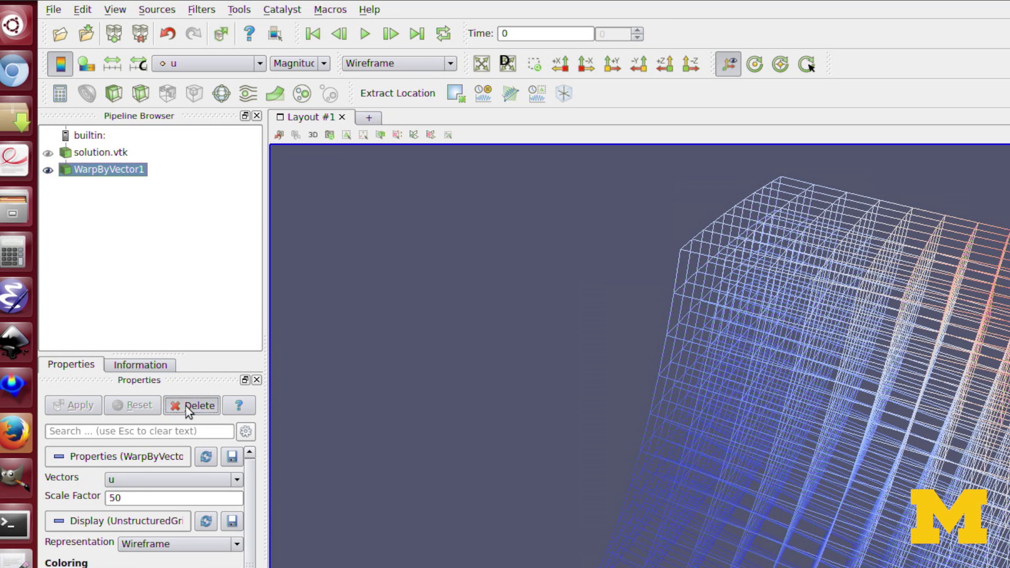
pyautogui.click(186, 408)
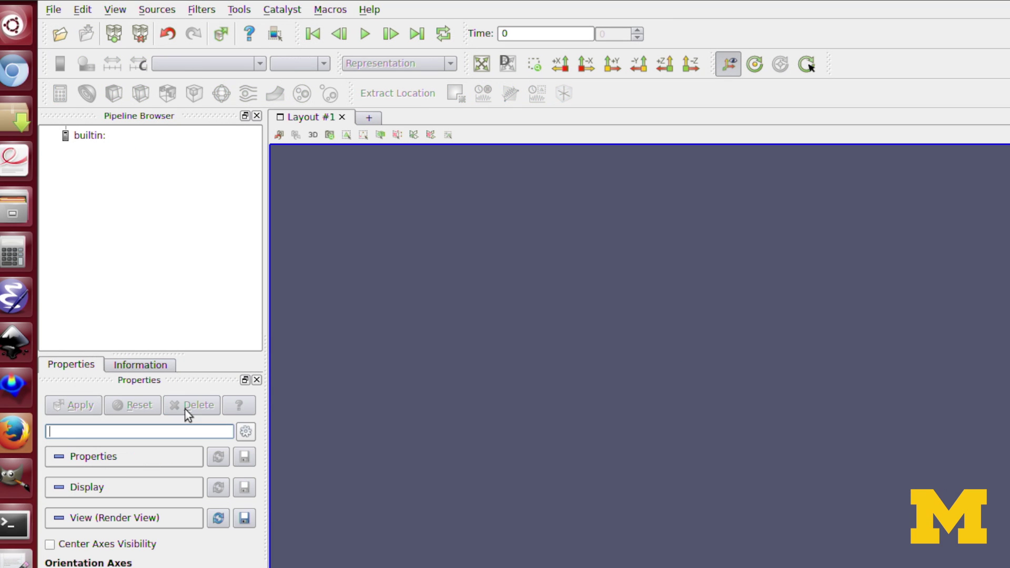
pyautogui.click(60, 35)
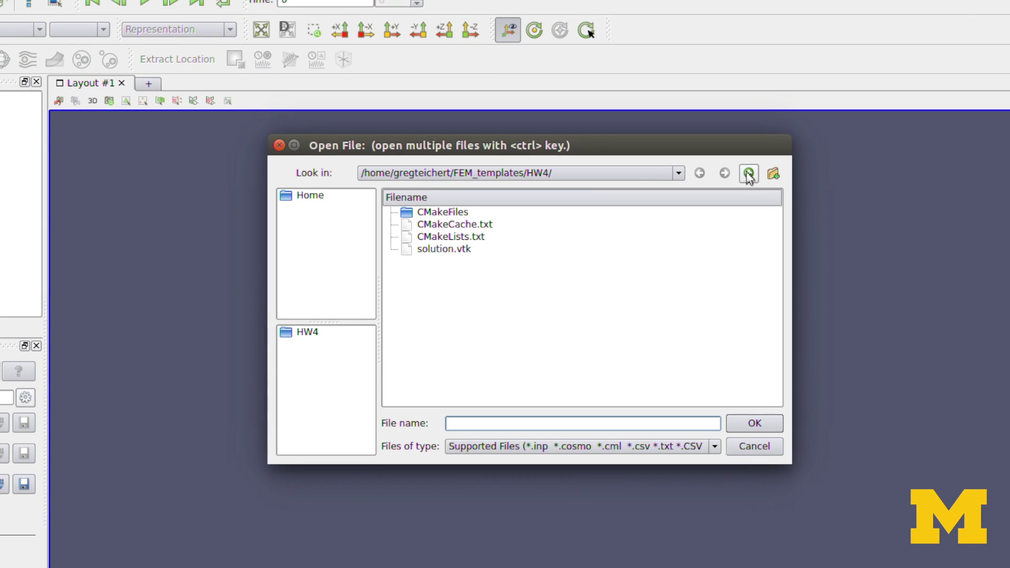
pyautogui.click(911, 198)
pyautogui.doubleClick(436, 262)
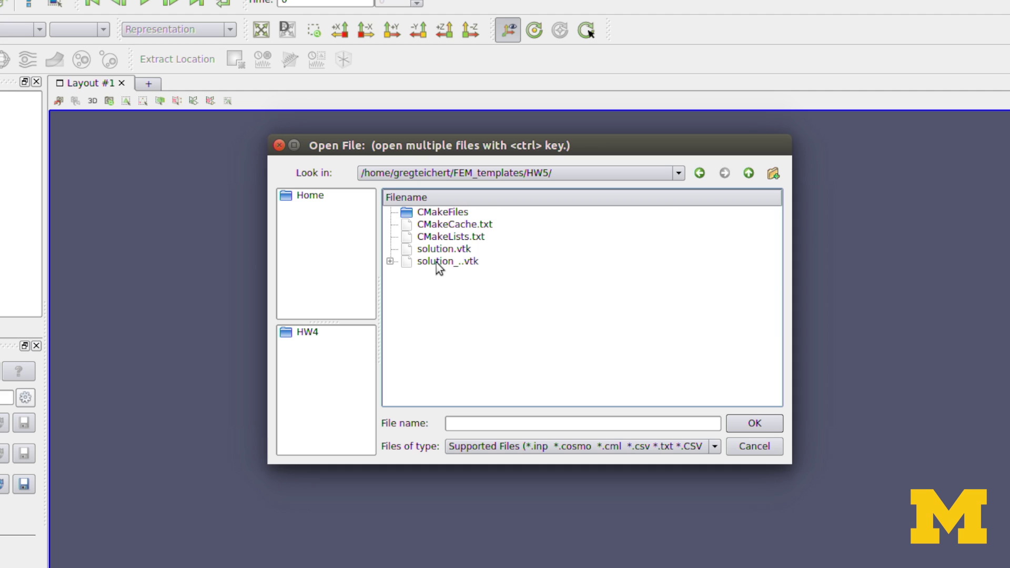
pyautogui.click(437, 262)
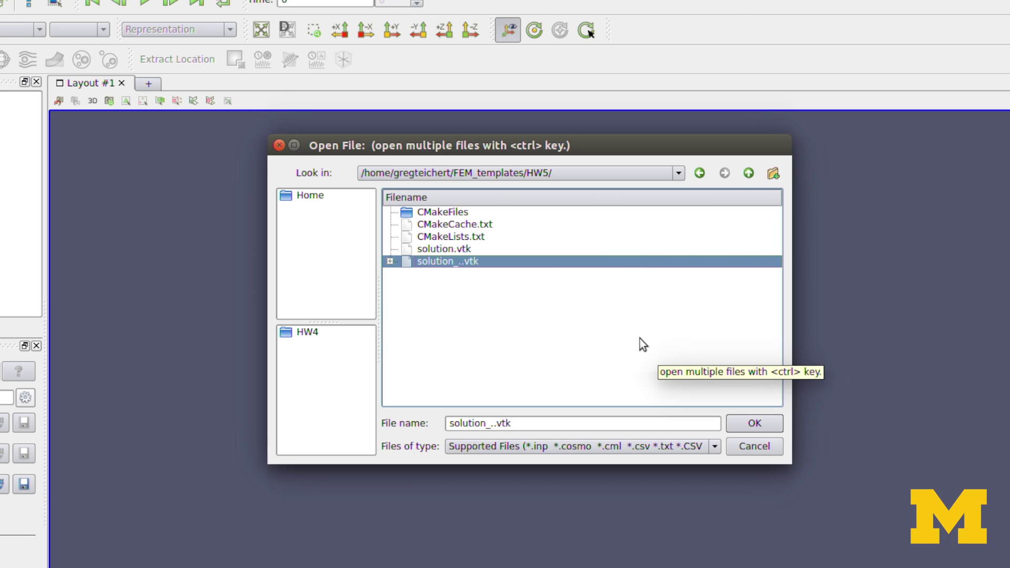
# Load and apply the solution_..vtk series, orbit the slab, and advance its time steps.
pyautogui.click(766, 421)
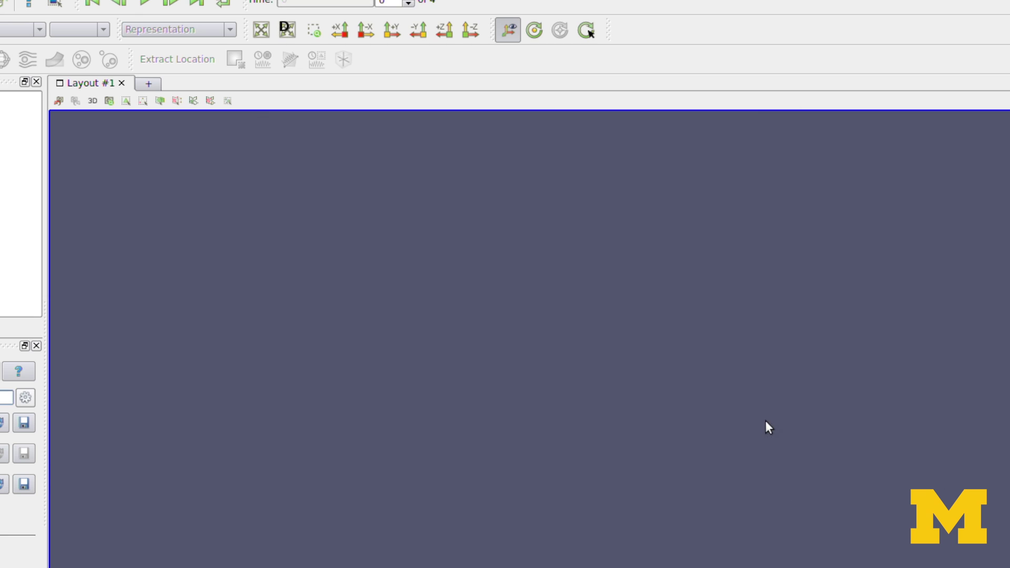
pyautogui.click(51, 291)
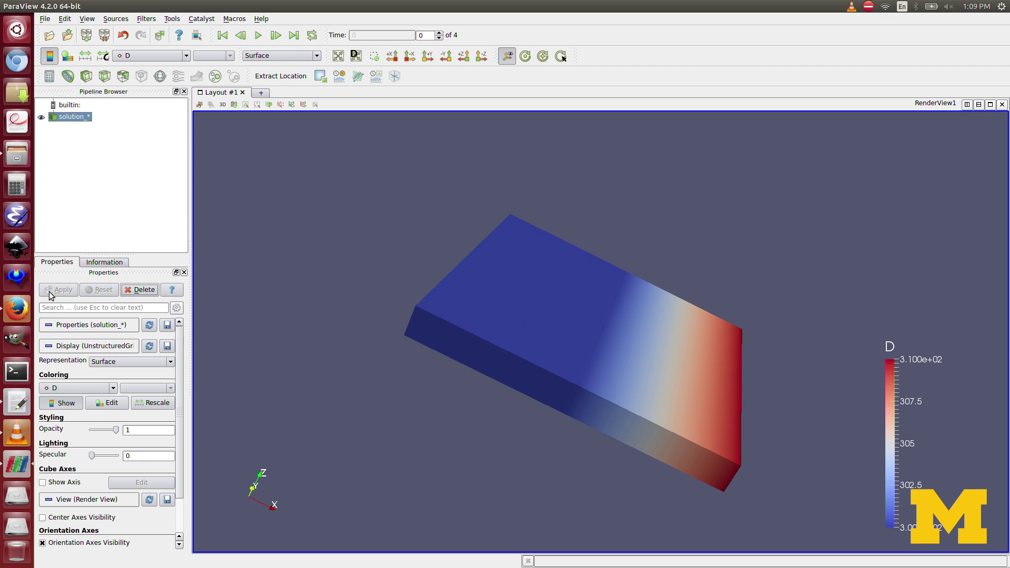
pyautogui.moveTo(510, 249); pyautogui.dragTo(508, 326)
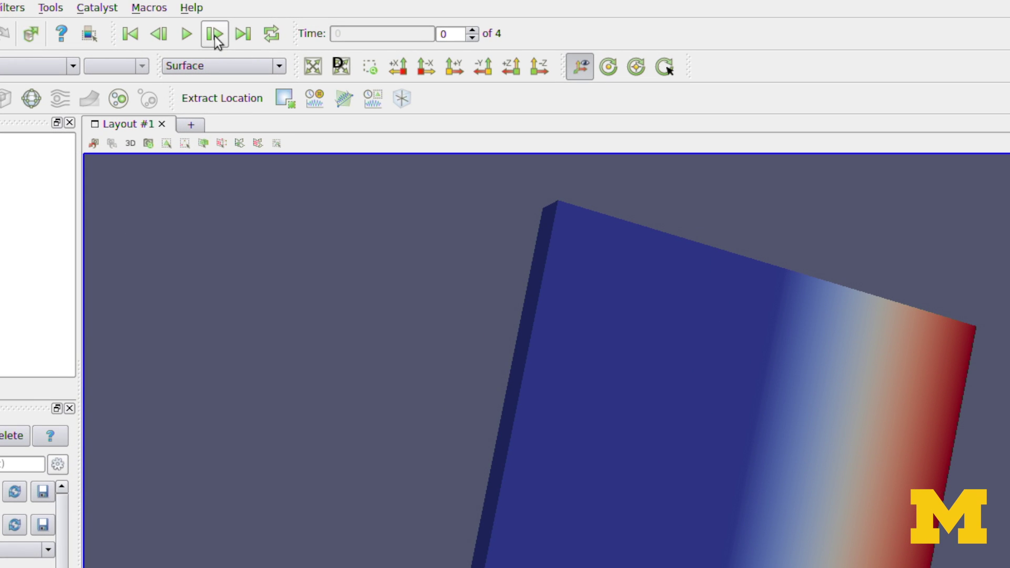
pyautogui.click(214, 35)
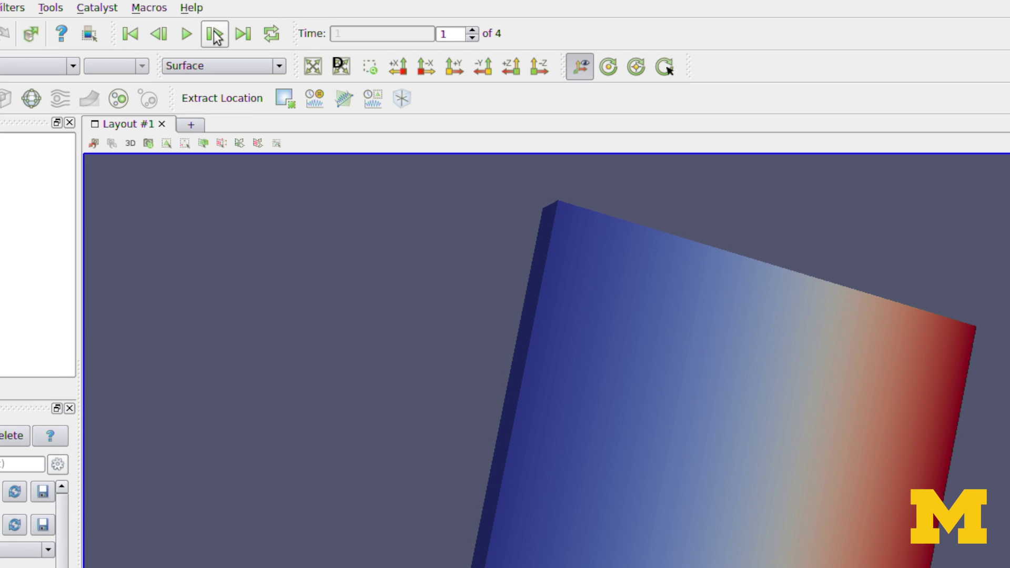
pyautogui.click(215, 35)
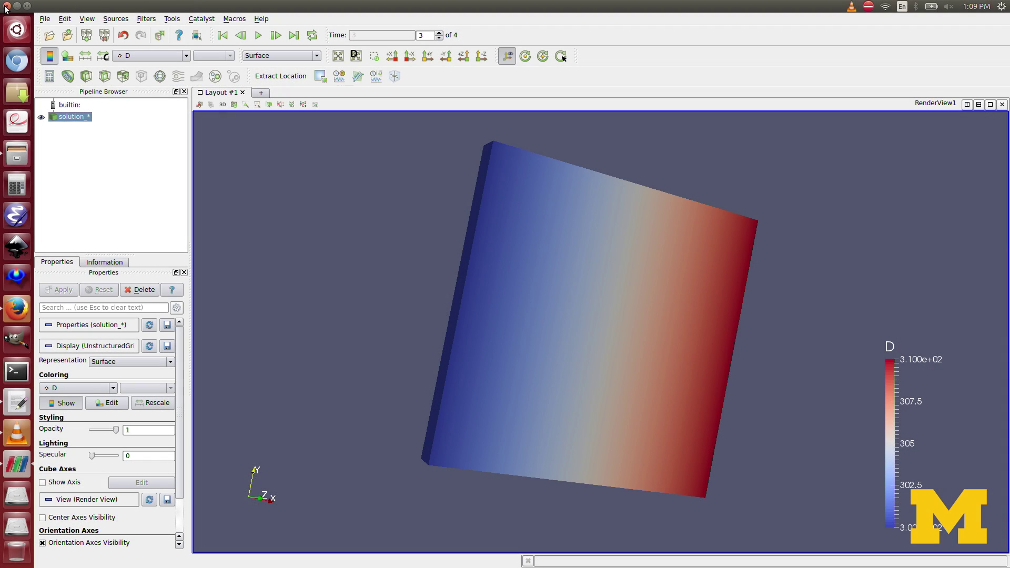
# Close ParaView and load visit.llnl.gov in Firefox's VisIt tab.
pyautogui.click(6, 7)
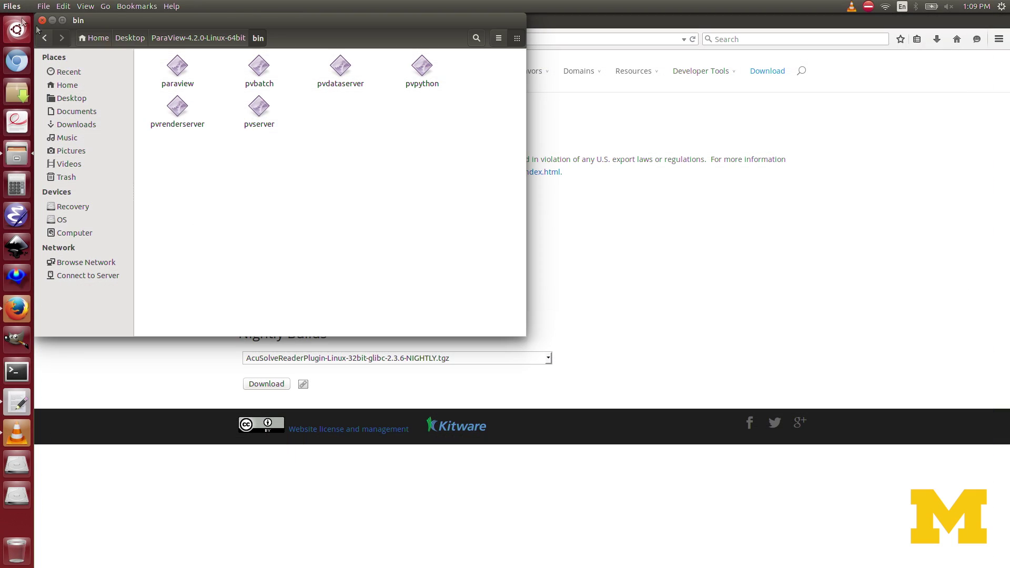
pyautogui.click(666, 205)
pyautogui.click(207, 24)
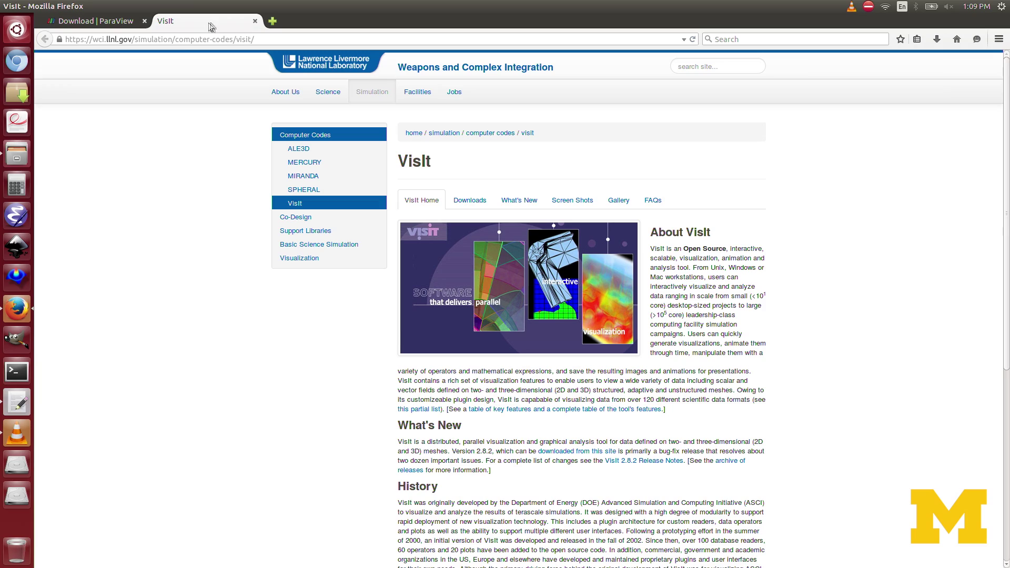
pyautogui.click(266, 38)
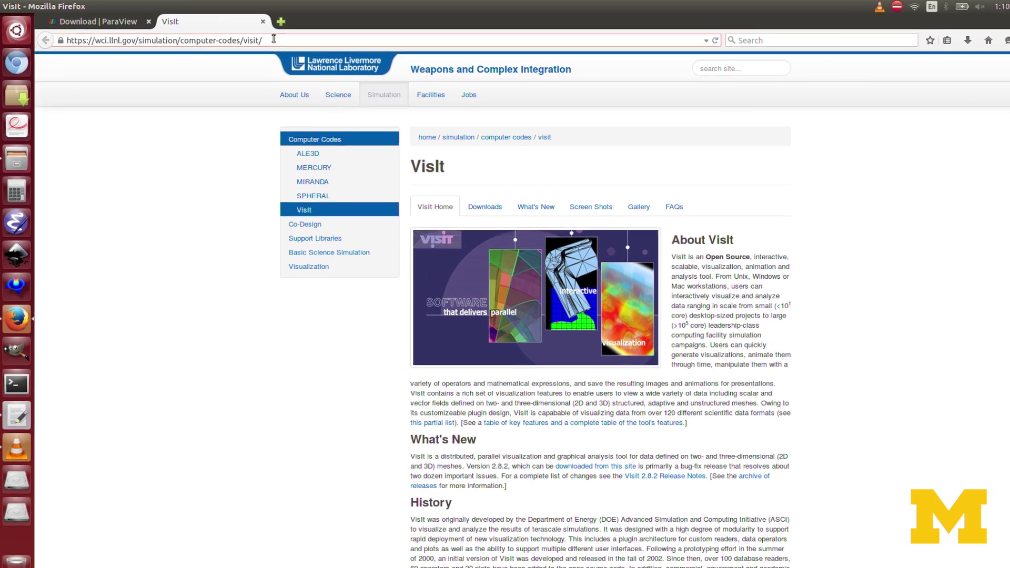
pyautogui.doubleClick(265, 38)
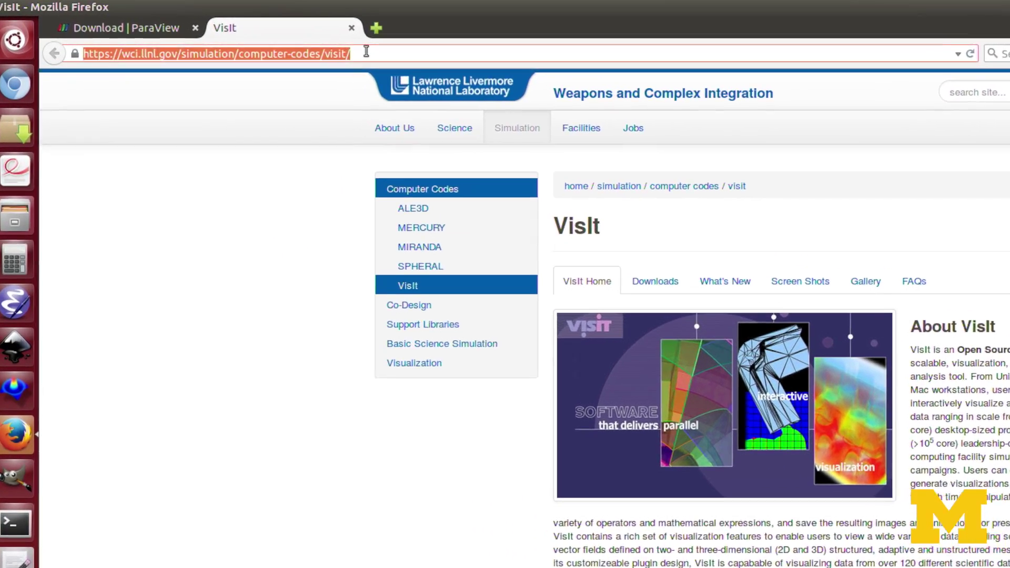
pyautogui.write('visit.llnl')
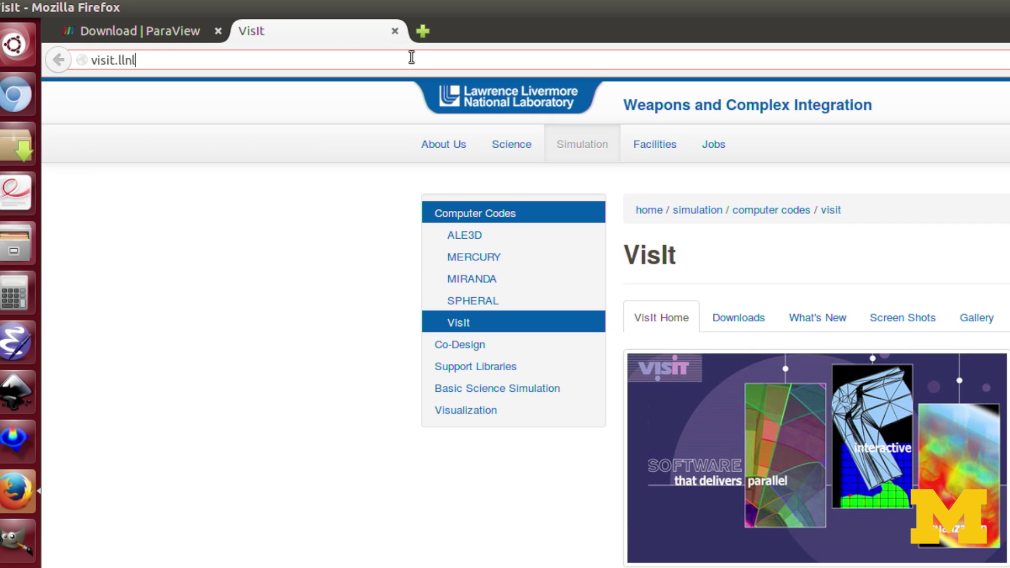
pyautogui.write('.gov')
pyautogui.press('Return')
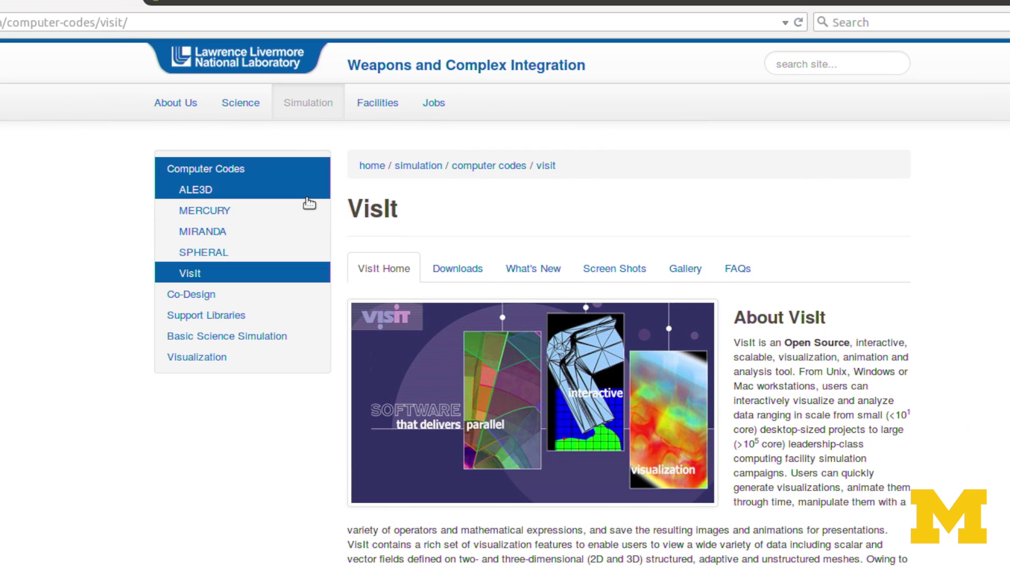
# Open VisIt's Downloads > Executables page, scroll to the 2.8.2 builds, and open a terminal.
pyautogui.click(455, 275)
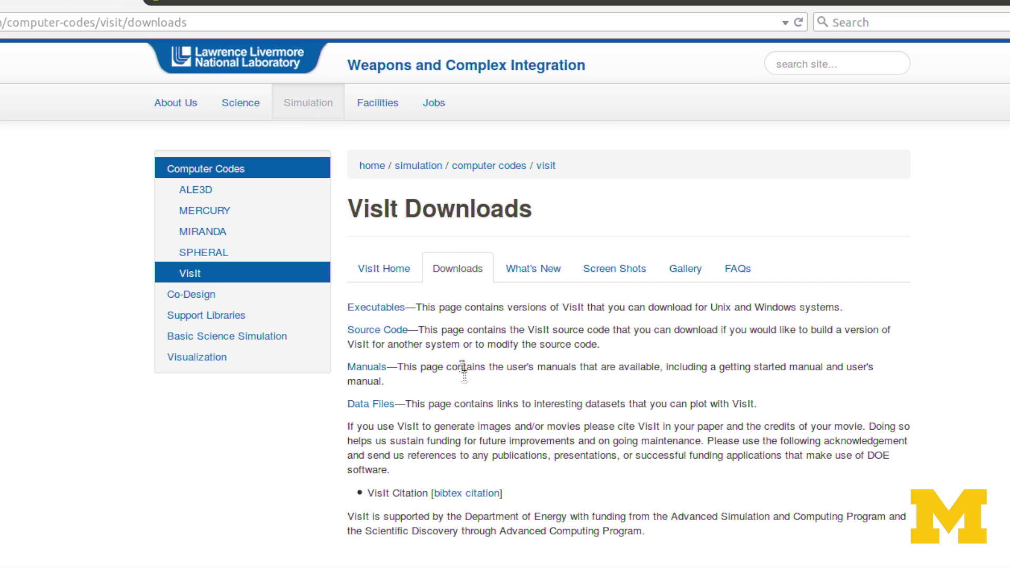
pyautogui.click(377, 308)
pyautogui.scroll(-15, 777, 516)
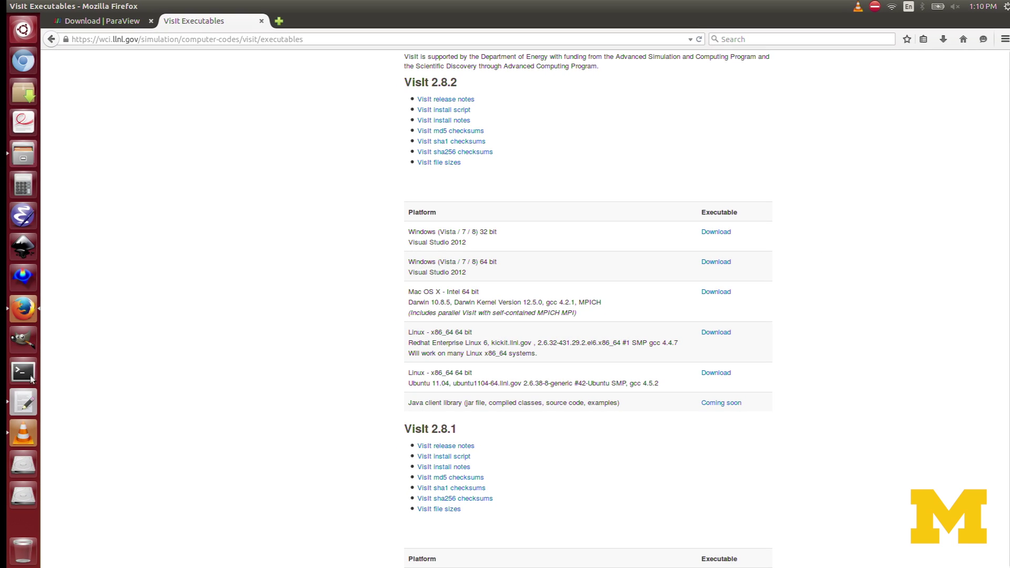
pyautogui.click(30, 377)
# Launch VisIt with the visit command and move its viewer window aside.
pyautogui.write('vis')
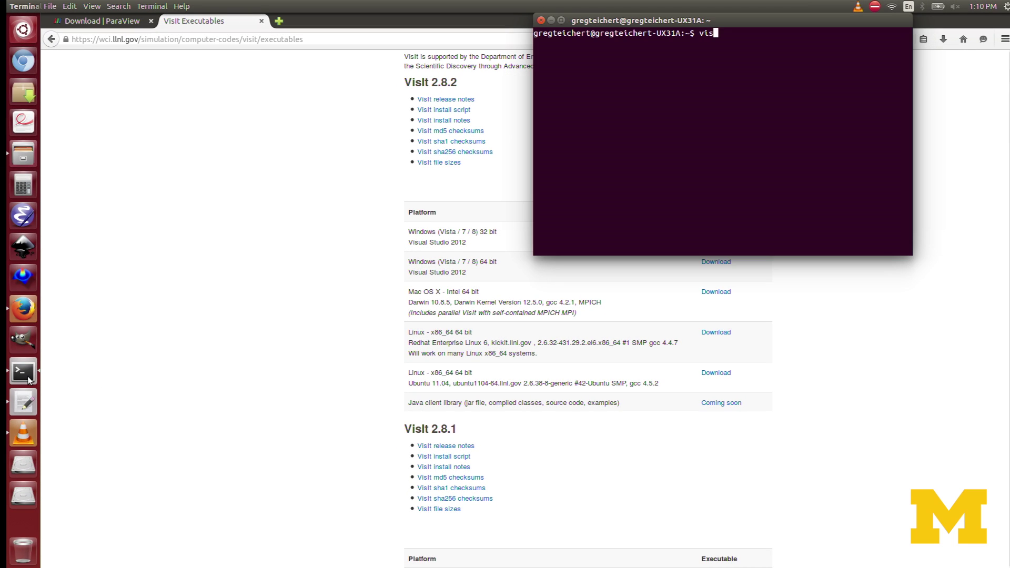
pyautogui.write('it')
pyautogui.press('Return')
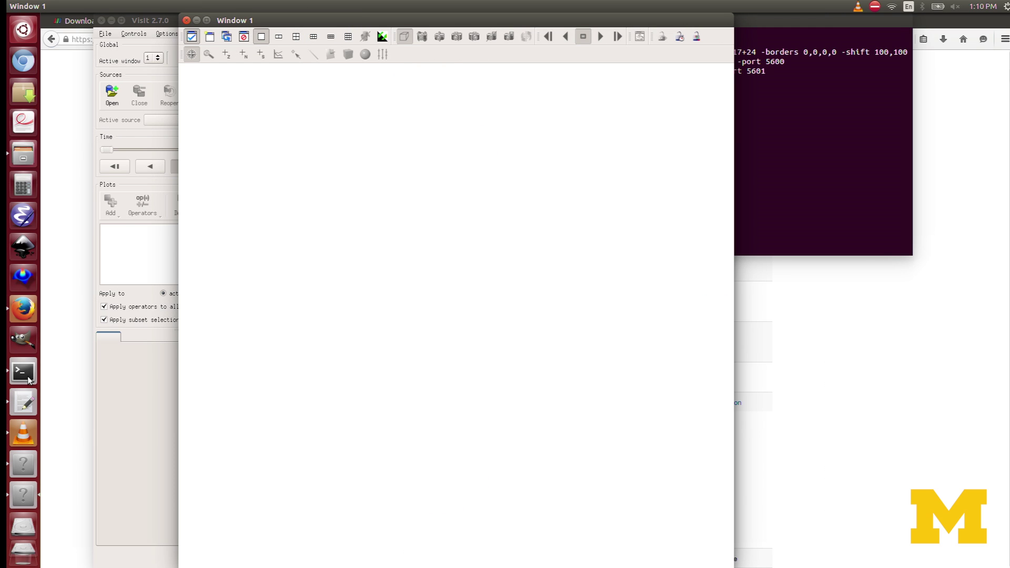
pyautogui.moveTo(259, 21); pyautogui.dragTo(436, 25)
# Widen the VisIt control panel to show all options and bring up File open.
pyautogui.moveTo(176, 25); pyautogui.dragTo(163, 25)
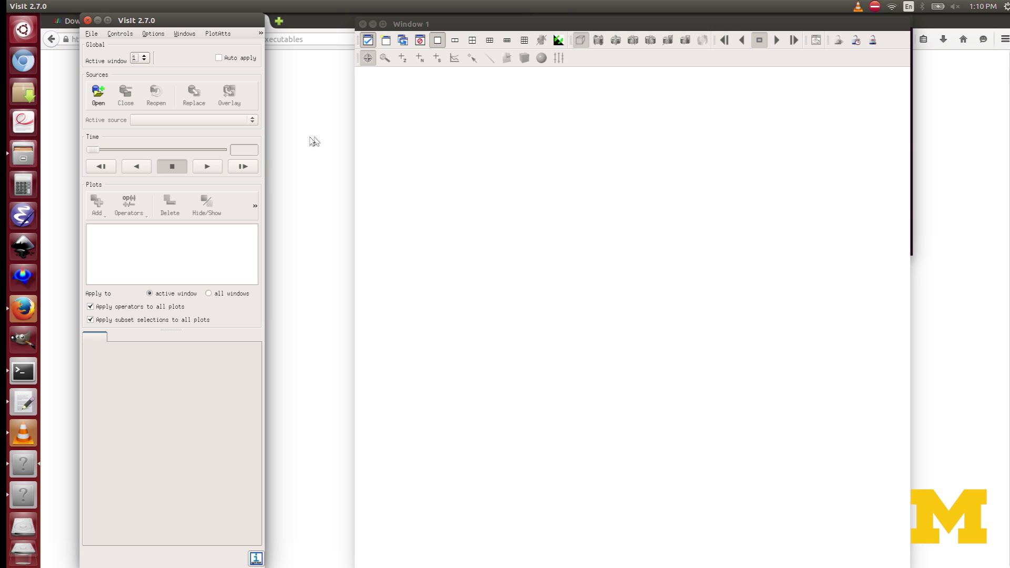
pyautogui.moveTo(263, 140); pyautogui.dragTo(340, 145)
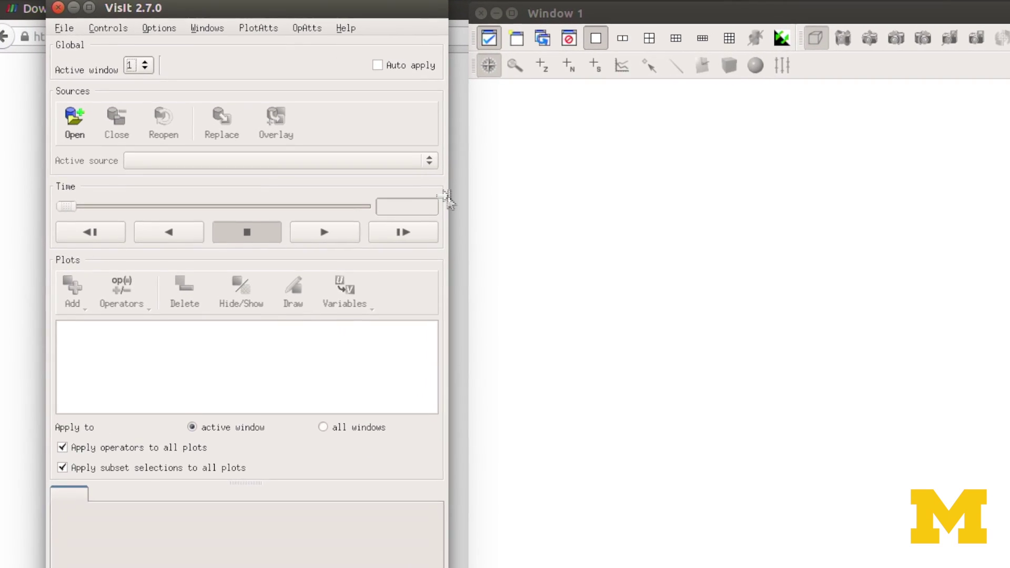
pyautogui.click(74, 120)
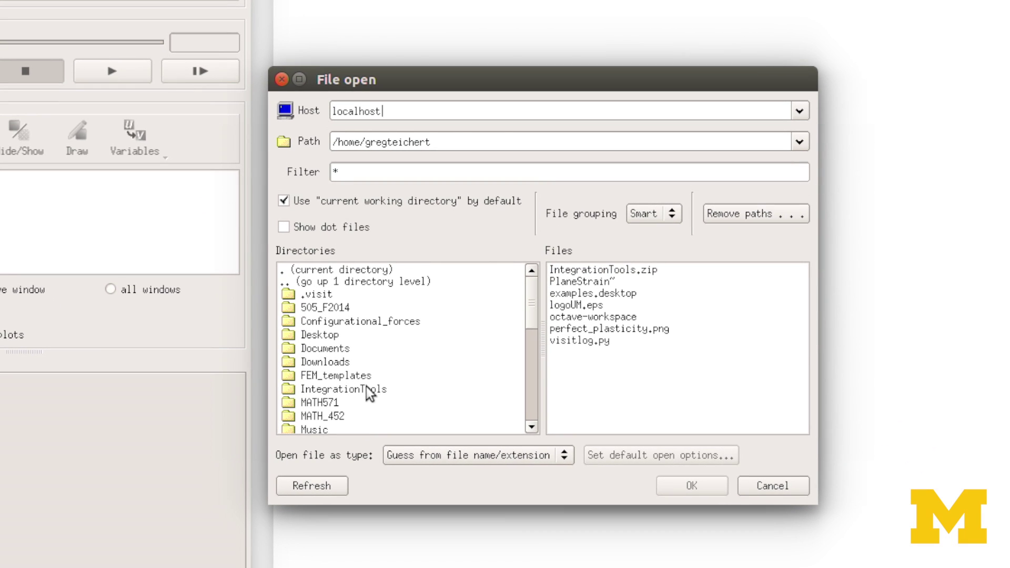
# Open solution.vtk from the FEM_templates/HW4 folder in VisIt.
pyautogui.doubleClick(359, 374)
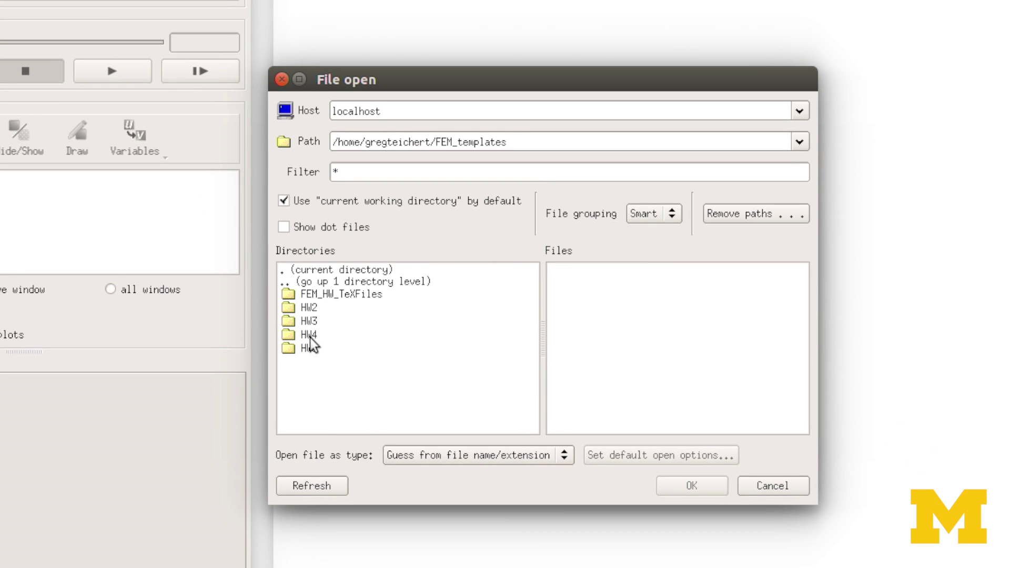
pyautogui.click(308, 337)
pyautogui.doubleClick(307, 337)
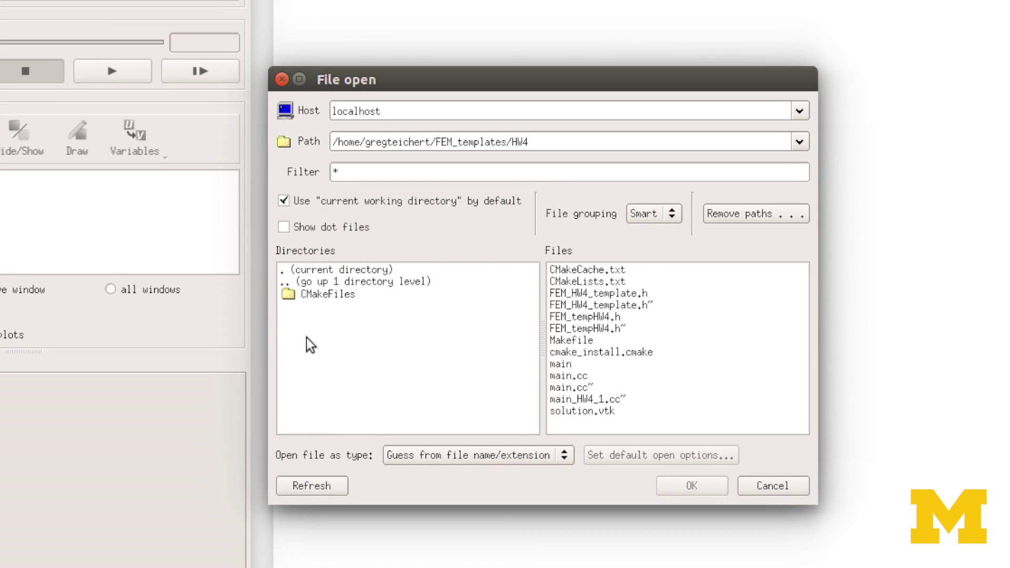
pyautogui.doubleClick(576, 412)
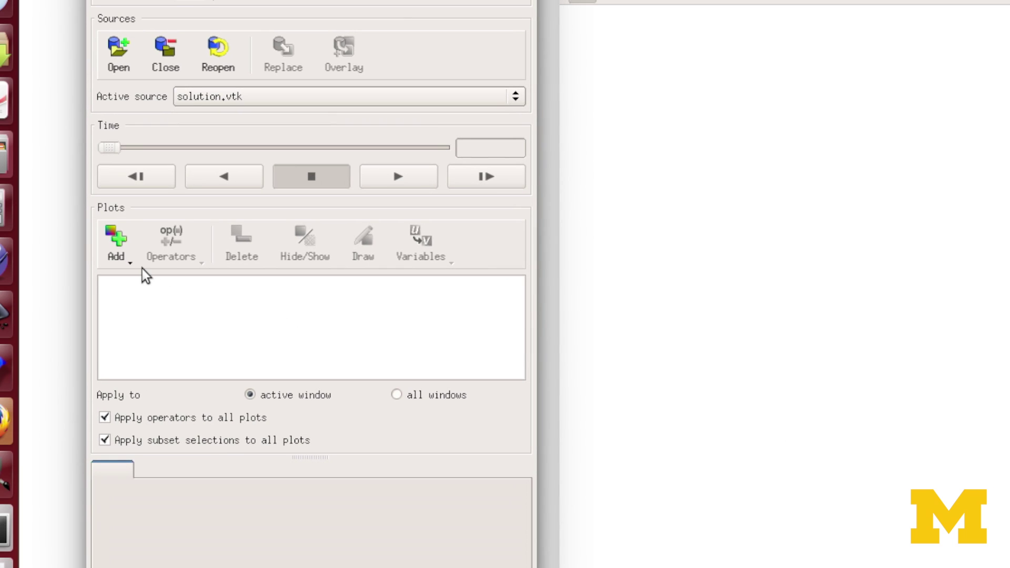
# Add and draw a Mesh plot of the mesh variable.
pyautogui.click(130, 267)
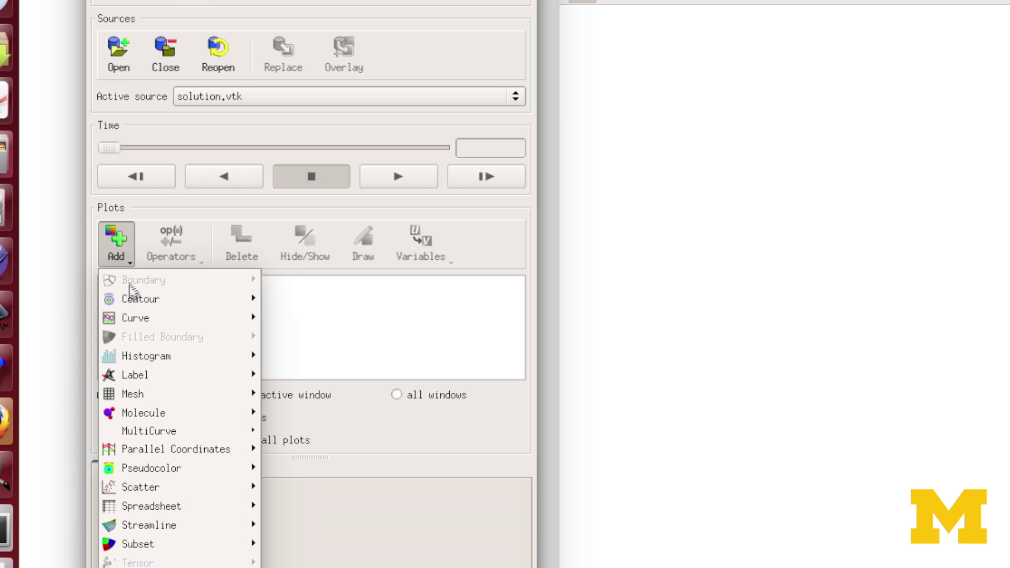
pyautogui.moveTo(135, 490)
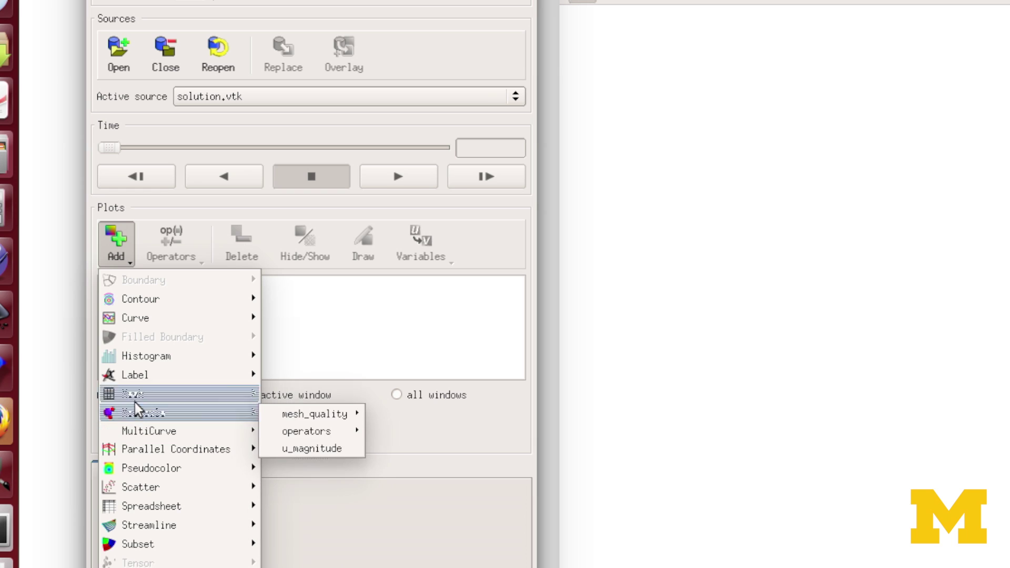
pyautogui.moveTo(186, 397)
pyautogui.click(281, 401)
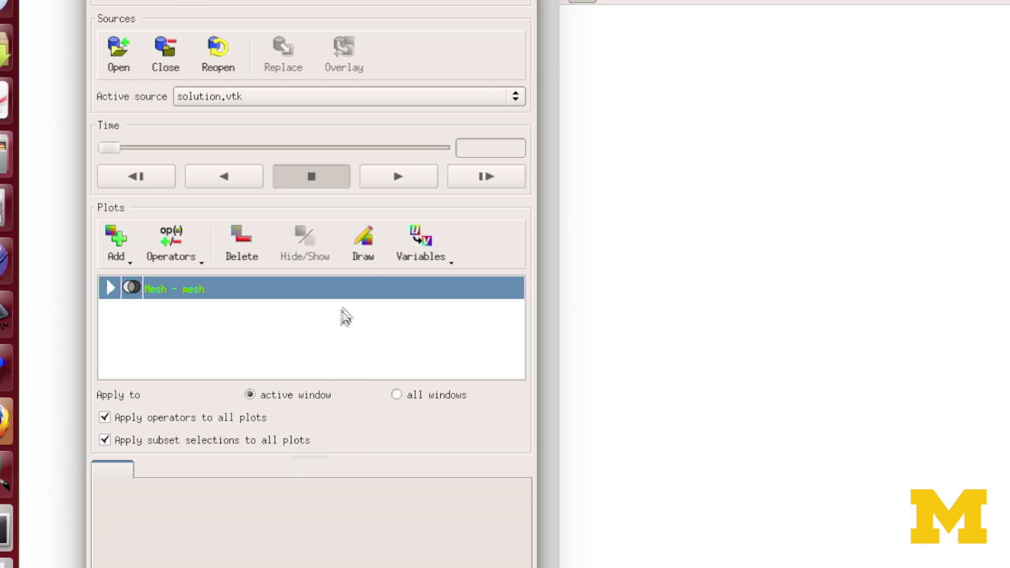
pyautogui.click(363, 241)
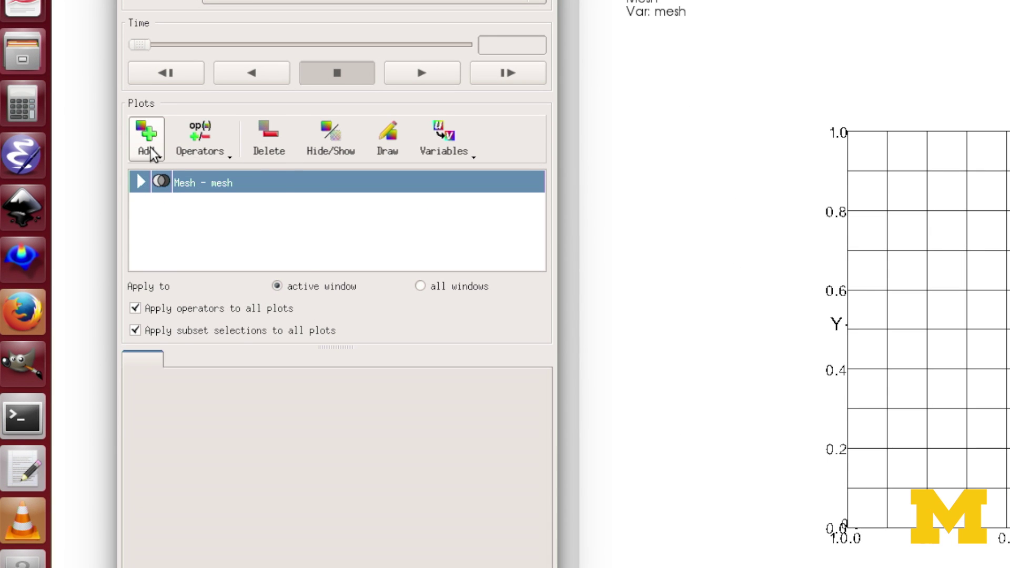
# Add and draw a Pseudocolor plot of u_magnitude, then rotate into a 3-D cube view.
pyautogui.click(90, 204)
pyautogui.moveTo(187, 357)
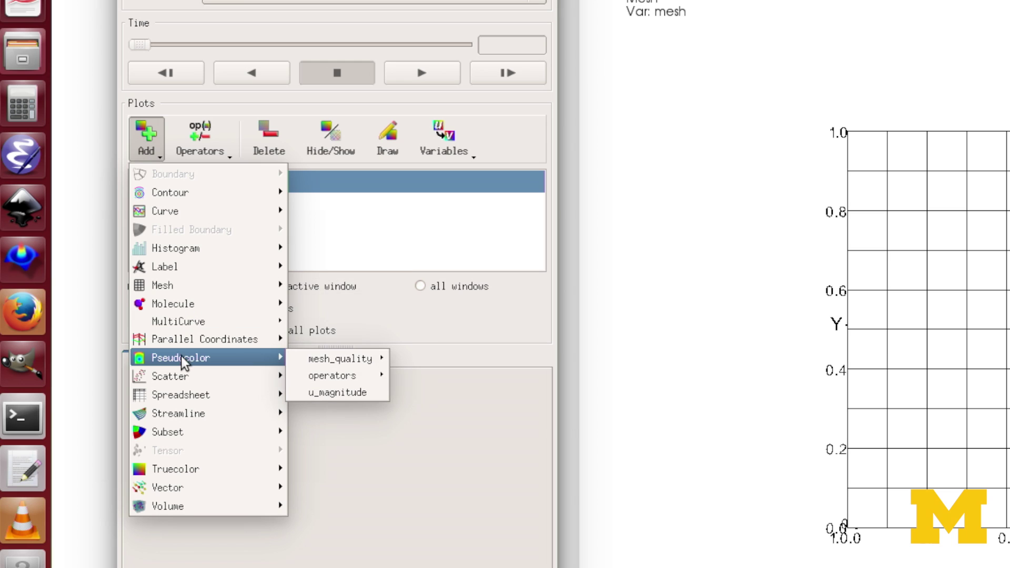
pyautogui.moveTo(314, 361)
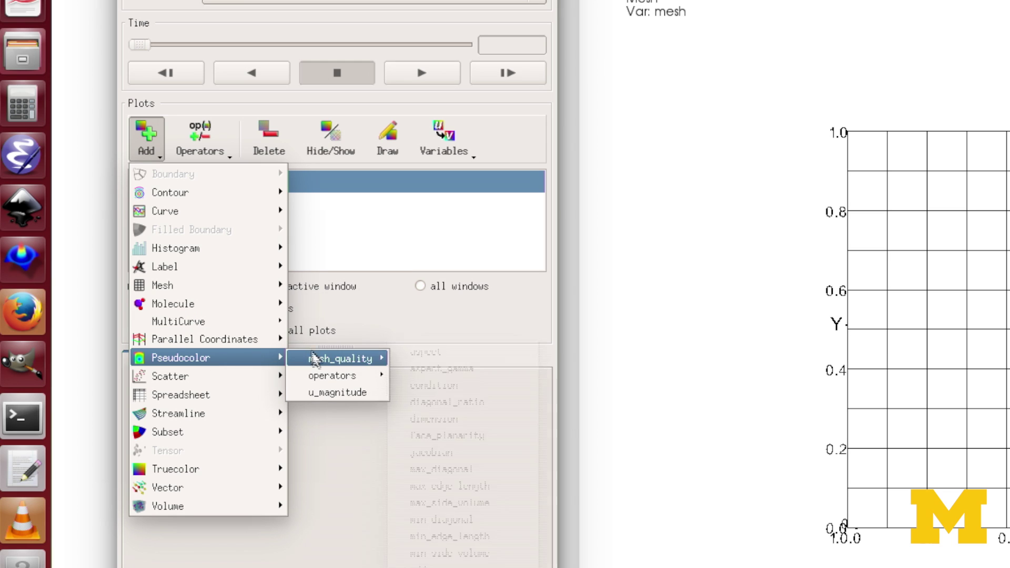
pyautogui.click(325, 392)
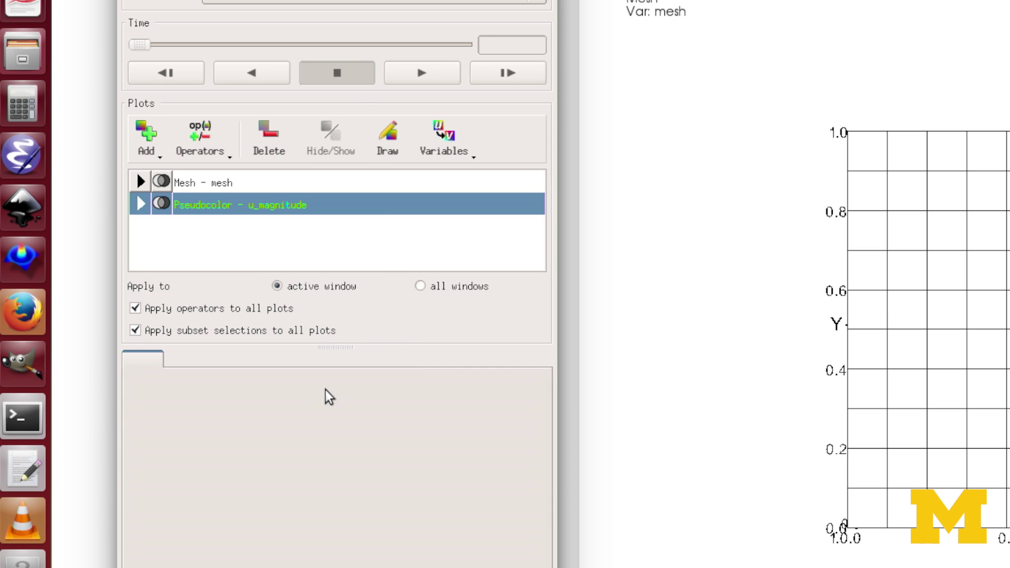
pyautogui.click(382, 150)
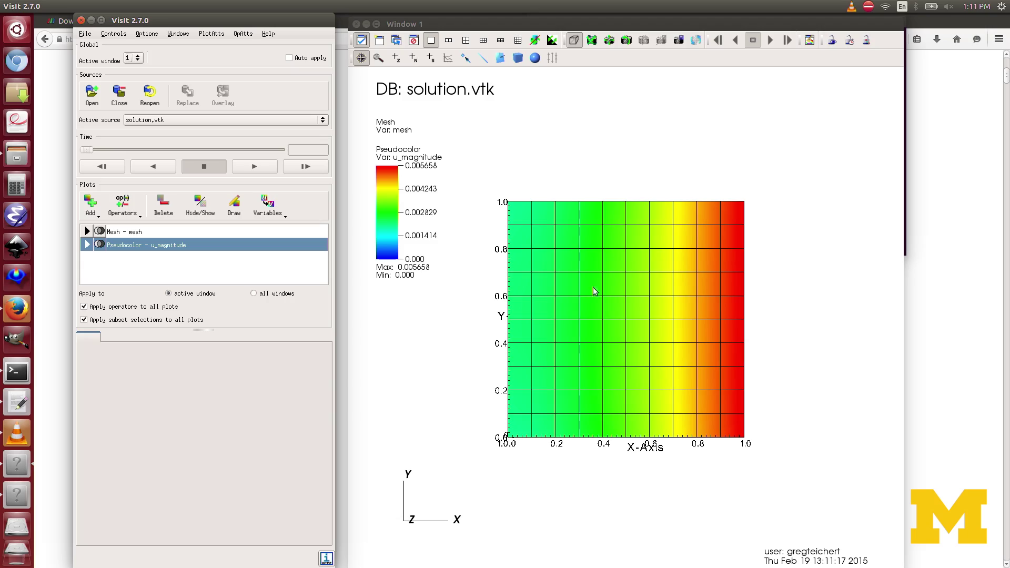
pyautogui.moveTo(655, 239); pyautogui.dragTo(757, 356)
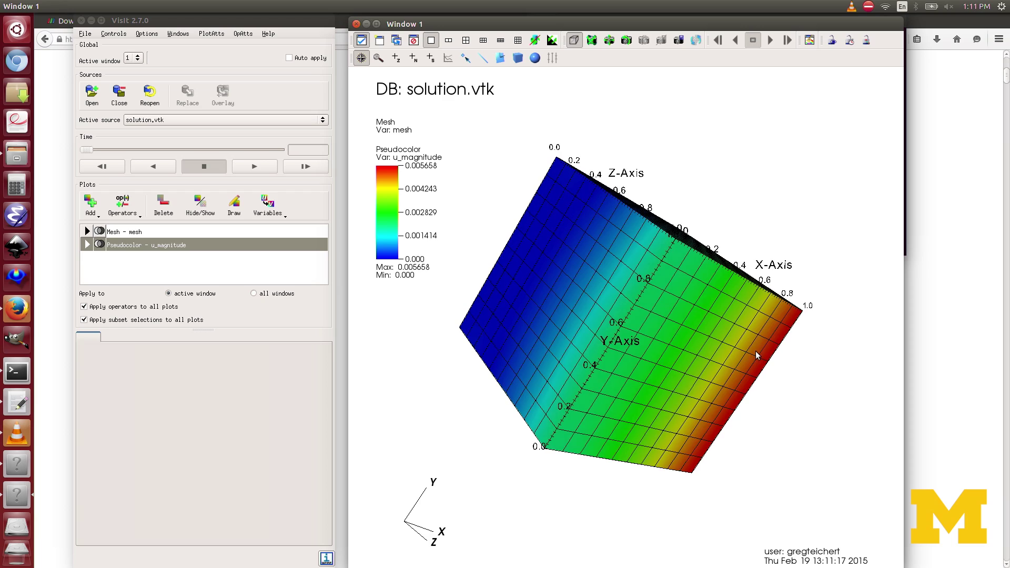
pyautogui.moveTo(654, 235); pyautogui.dragTo(543, 294)
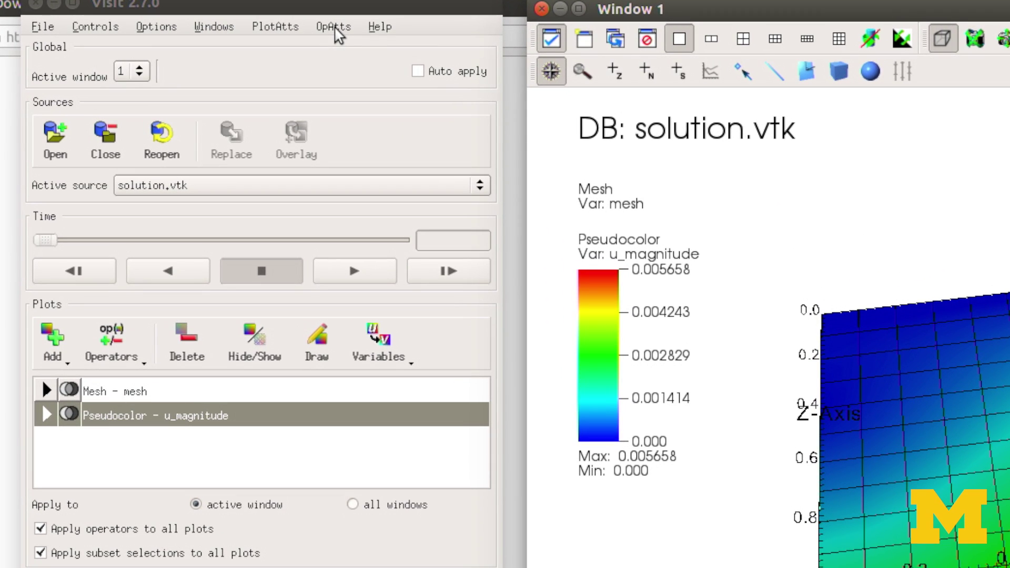
# In the Displace operator settings, choose variable u and multiplier 50.
pyautogui.click(334, 28)
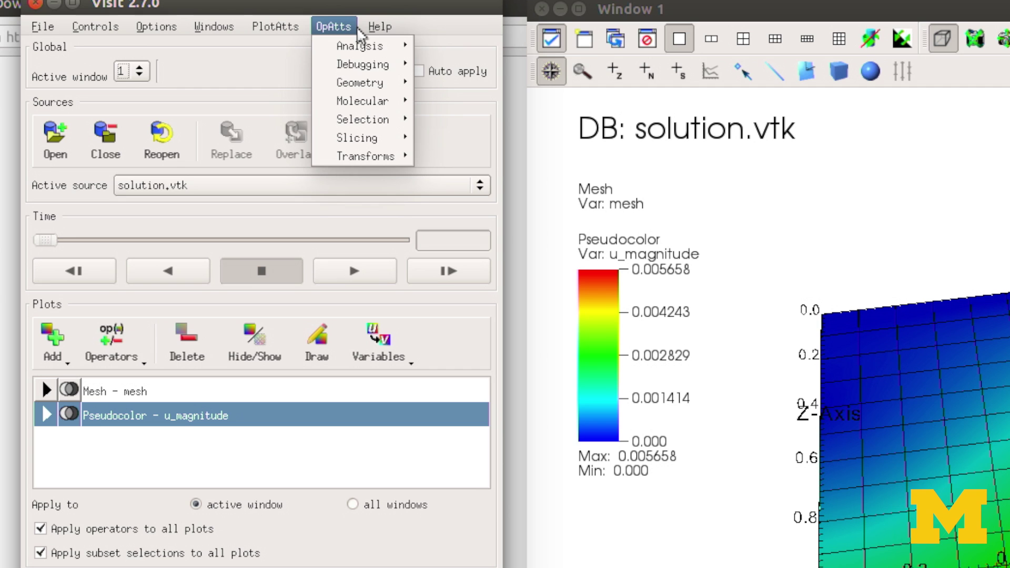
pyautogui.moveTo(387, 156)
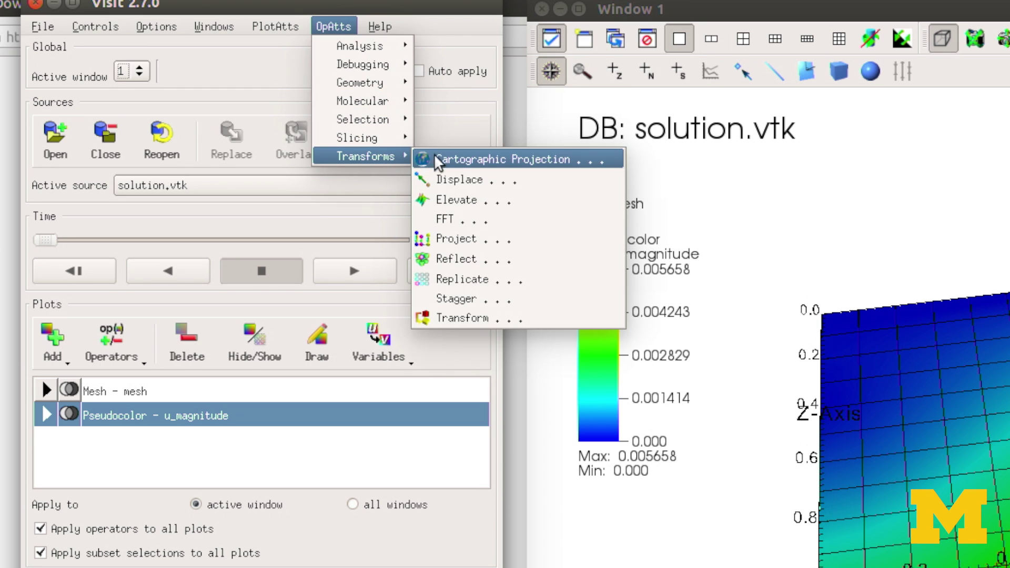
pyautogui.click(458, 181)
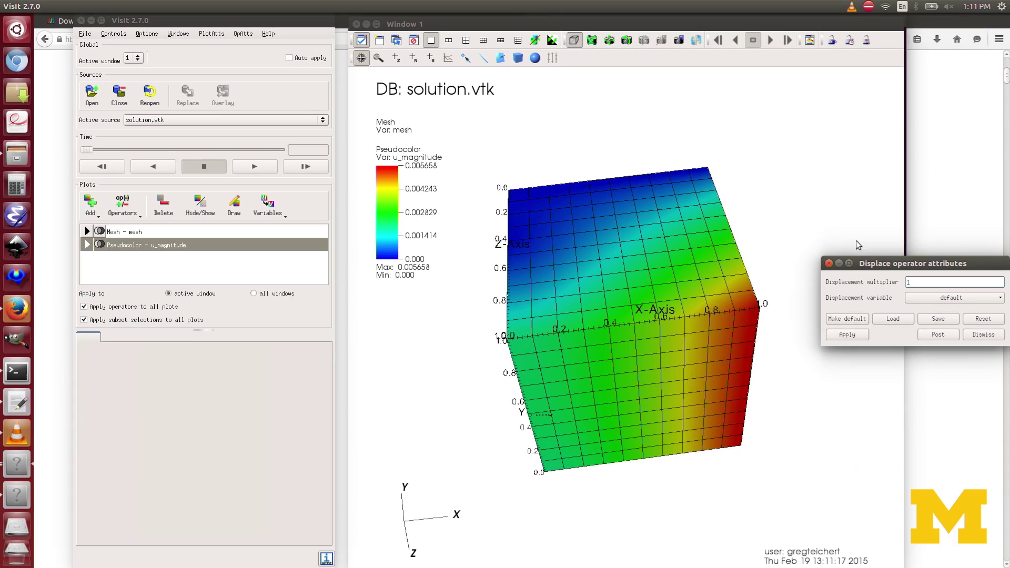
pyautogui.moveTo(876, 263); pyautogui.dragTo(682, 124)
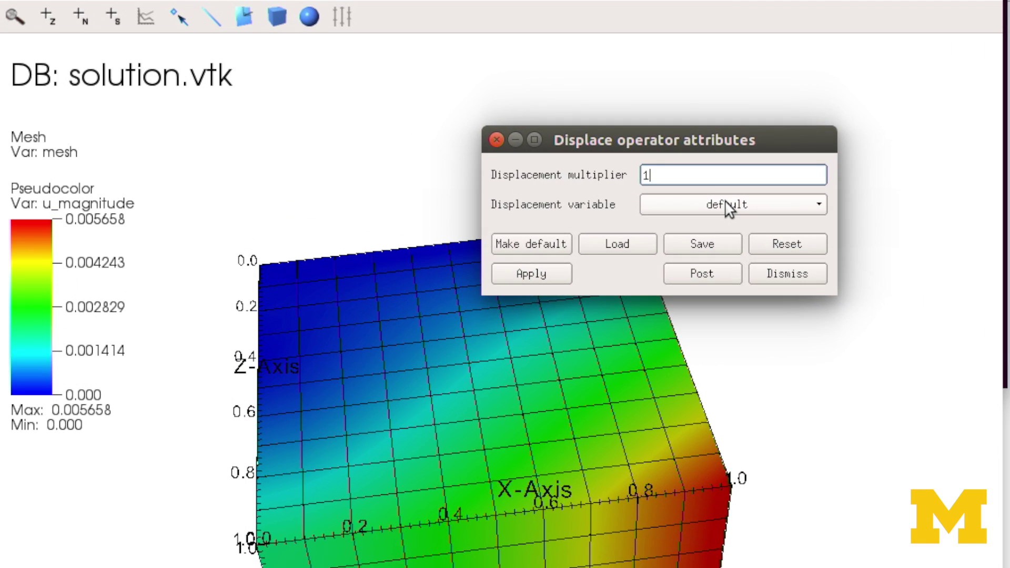
pyautogui.click(726, 205)
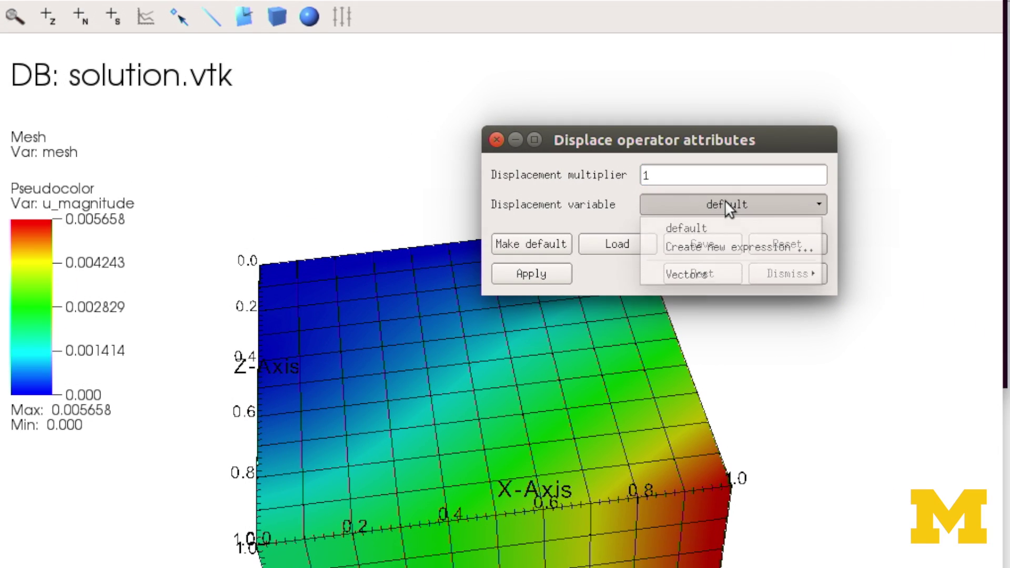
pyautogui.moveTo(727, 274)
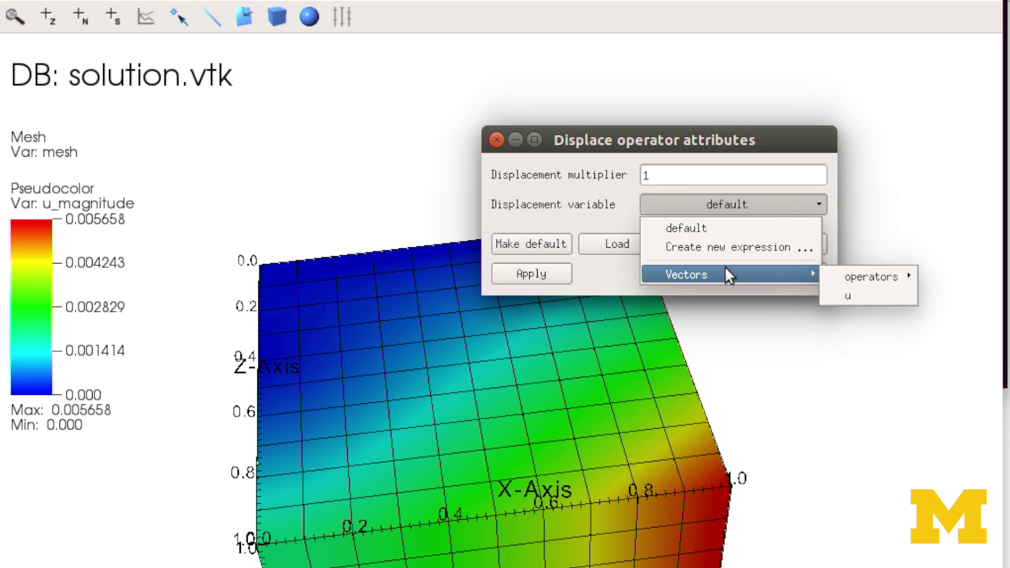
pyautogui.click(850, 295)
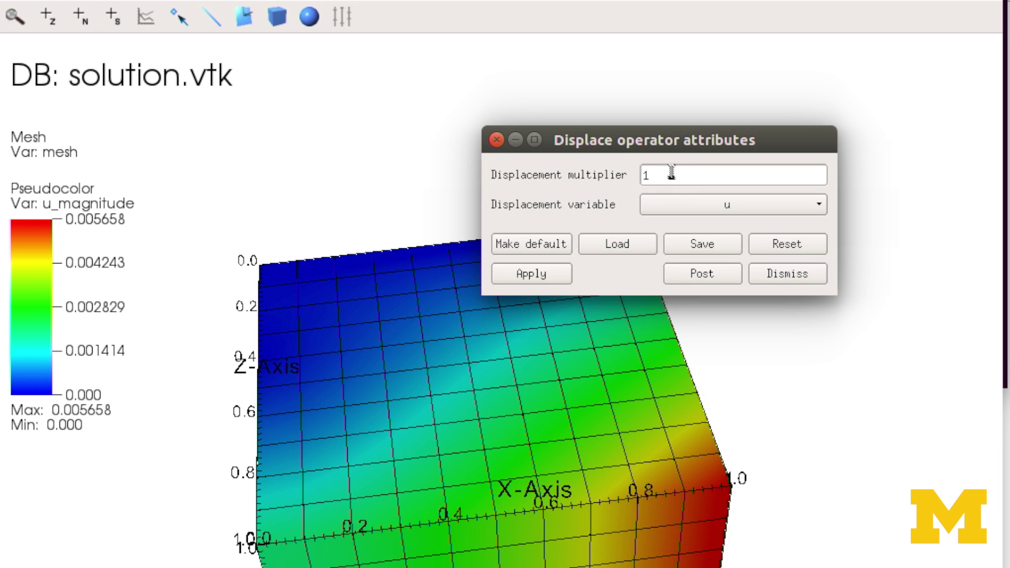
pyautogui.doubleClick(671, 175)
pyautogui.write('50')
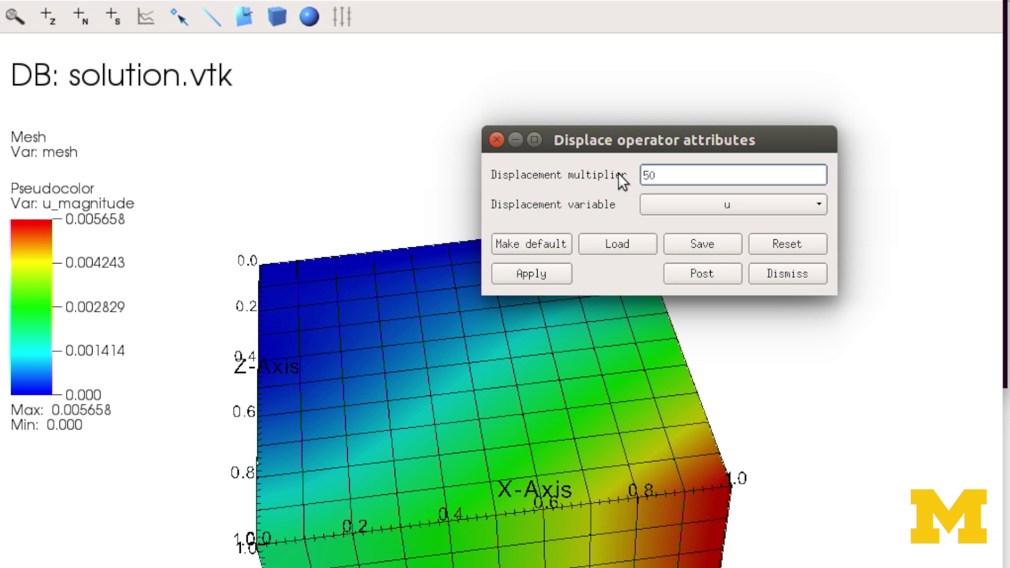
# Apply the Displace operator to both plots, redraw, and rotate to a front view with Z vertical.
pyautogui.click(532, 271)
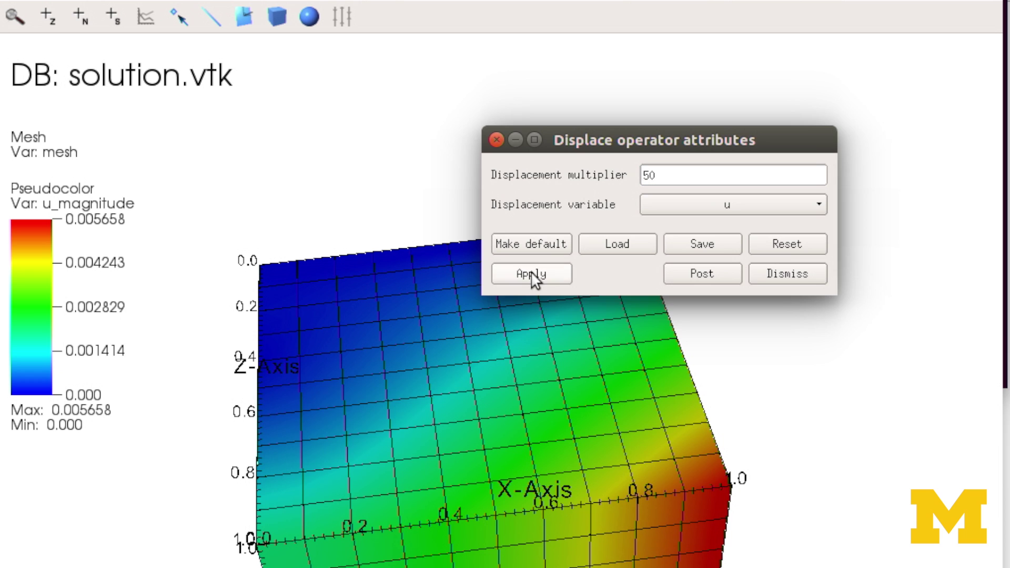
pyautogui.click(154, 506)
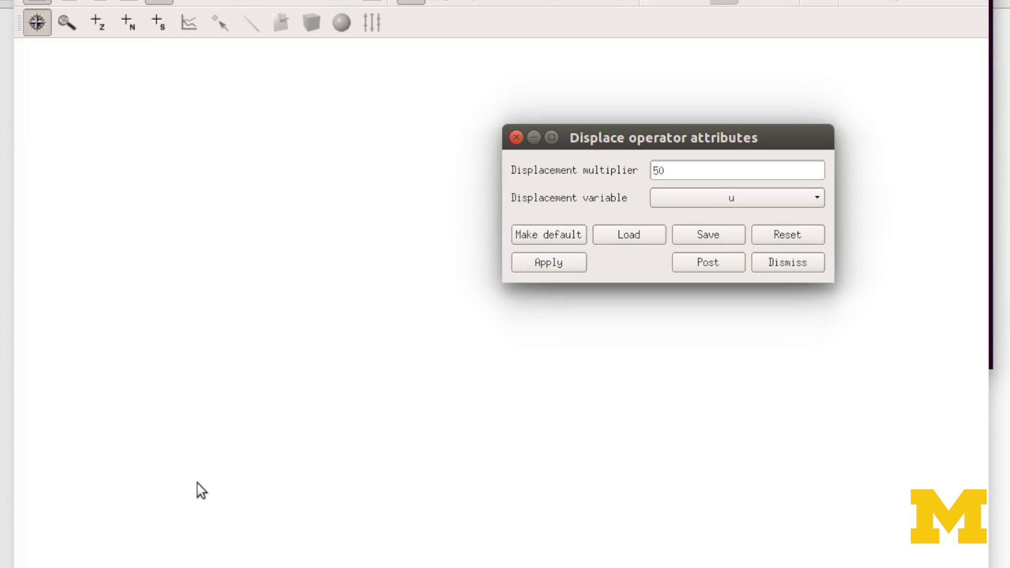
pyautogui.click(233, 210)
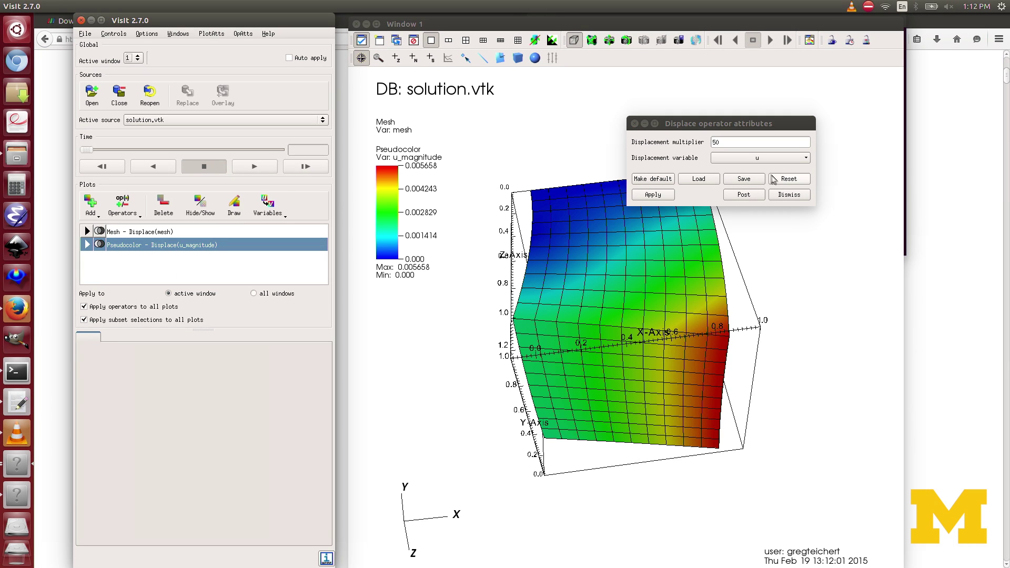
pyautogui.click(790, 197)
pyautogui.moveTo(595, 361); pyautogui.dragTo(614, 247)
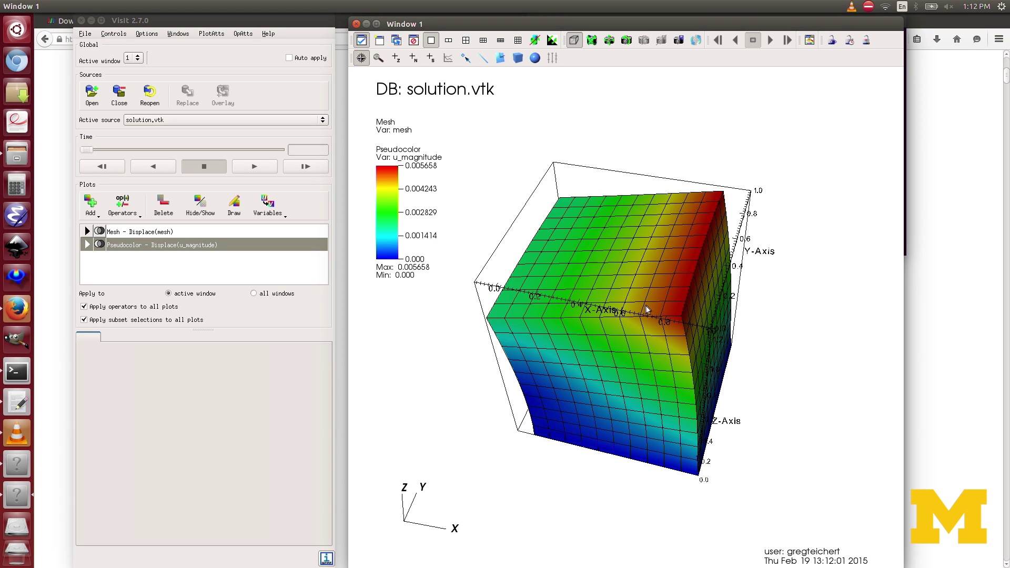
pyautogui.moveTo(647, 310); pyautogui.dragTo(673, 190)
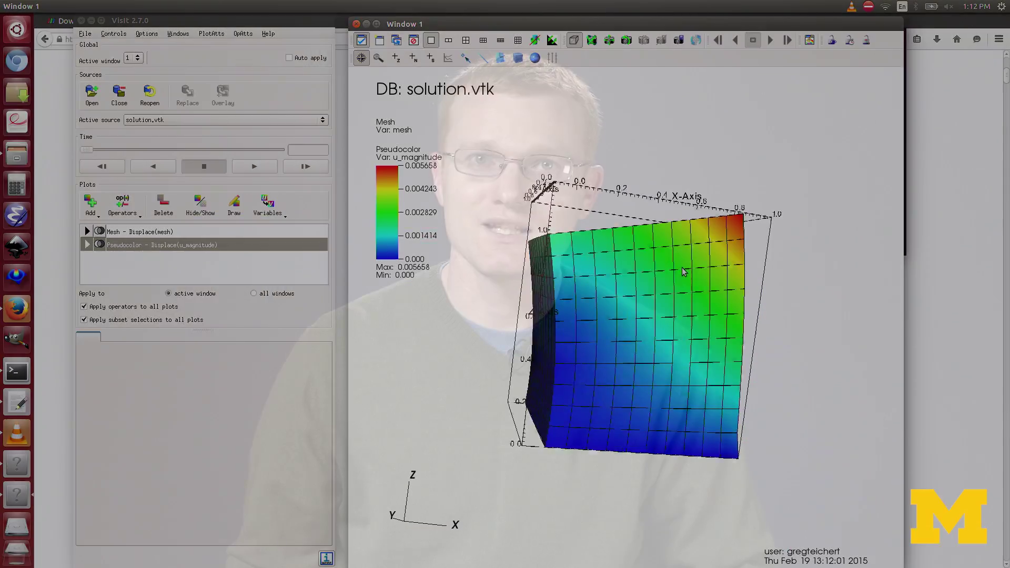